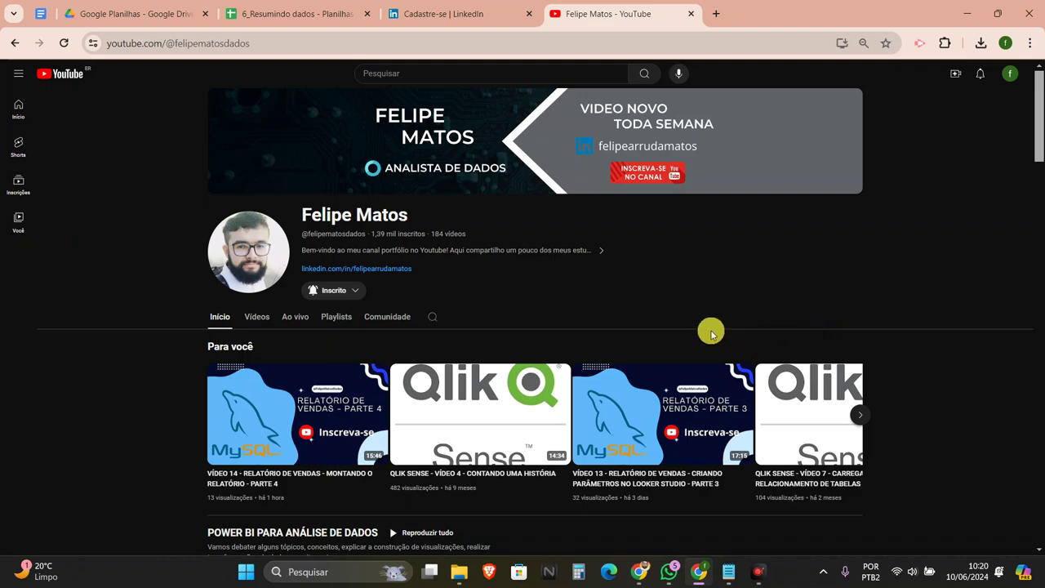
From the YouTube channel page, open the owner's linkedin.com profile link in a new tab
{"action": "left_click", "coordinate": [336, 294]}
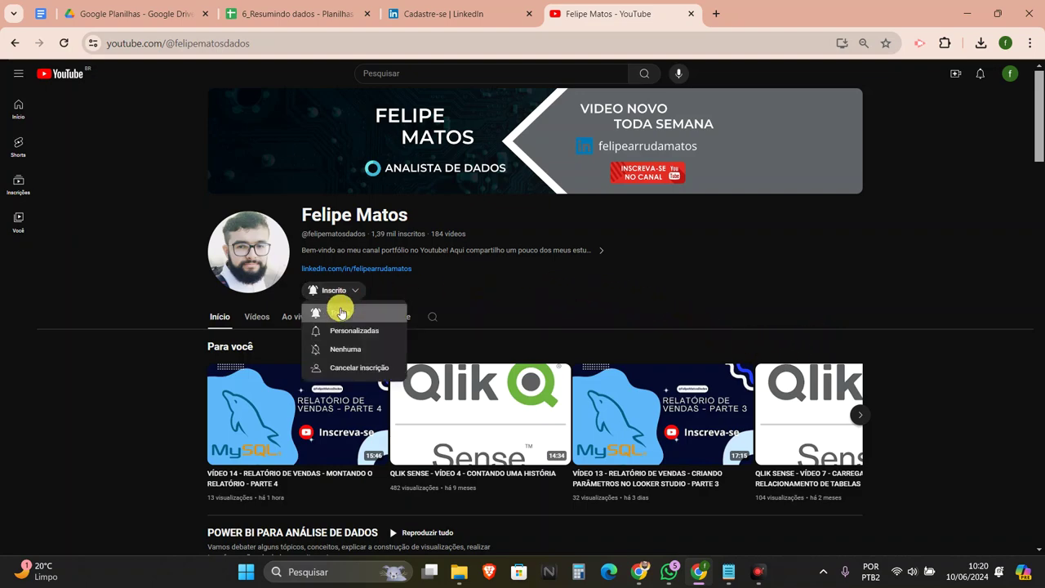
{"action": "left_click", "coordinate": [369, 274]}
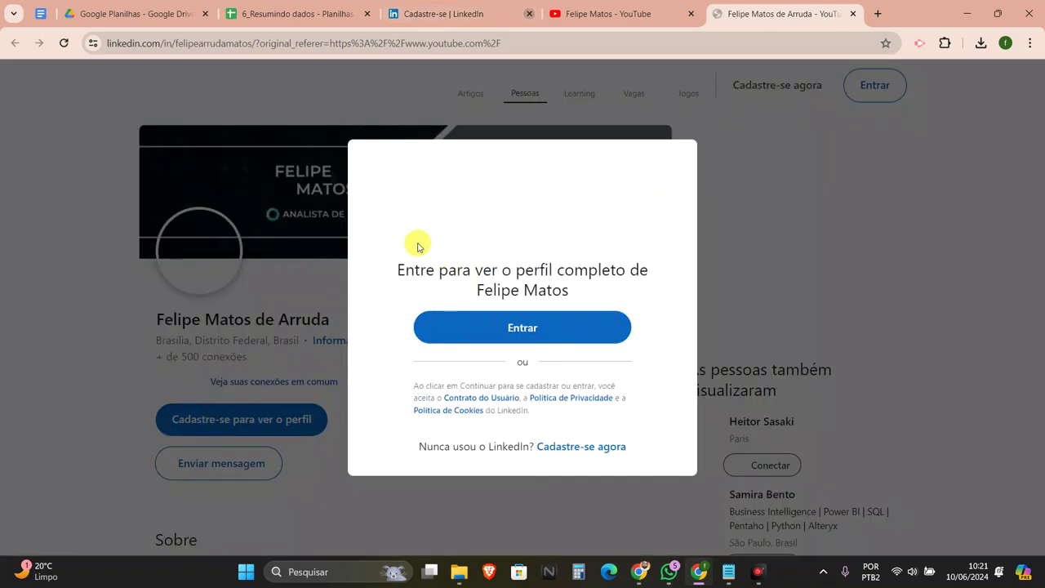
Dismiss the LinkedIn sign-in prompt, skim the profile, then switch to the 6_Resumindo dados spreadsheet
{"action": "left_click", "coordinate": [670, 152]}
{"action": "triple_click", "coordinate": [245, 319]}
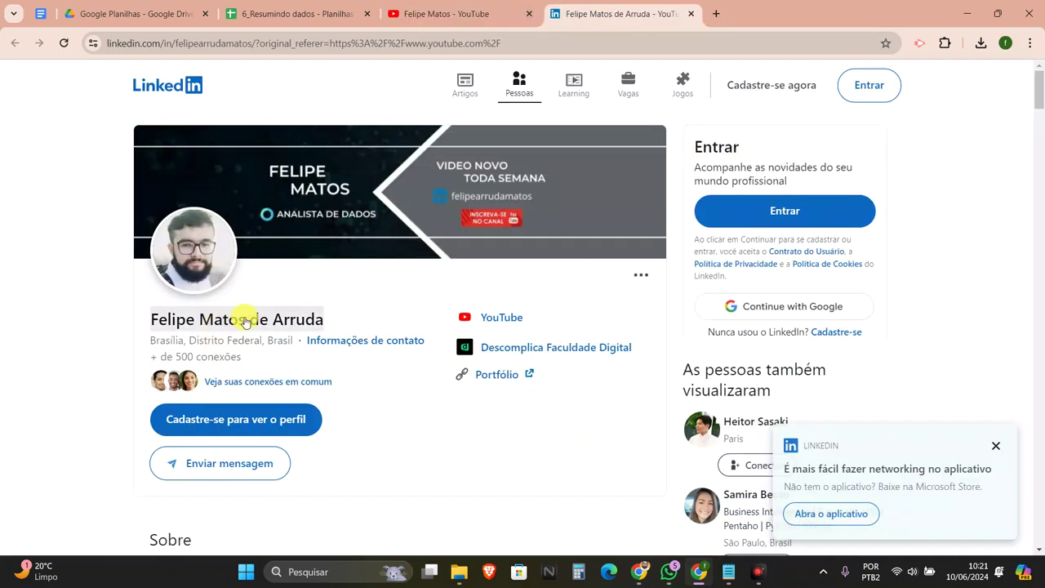
{"action": "left_click", "coordinate": [383, 296]}
{"action": "scroll", "coordinate": [408, 295], "scroll_direction": "down", "scroll_amount": 3}
{"action": "scroll", "coordinate": [411, 296], "scroll_direction": "up", "scroll_amount": 3}
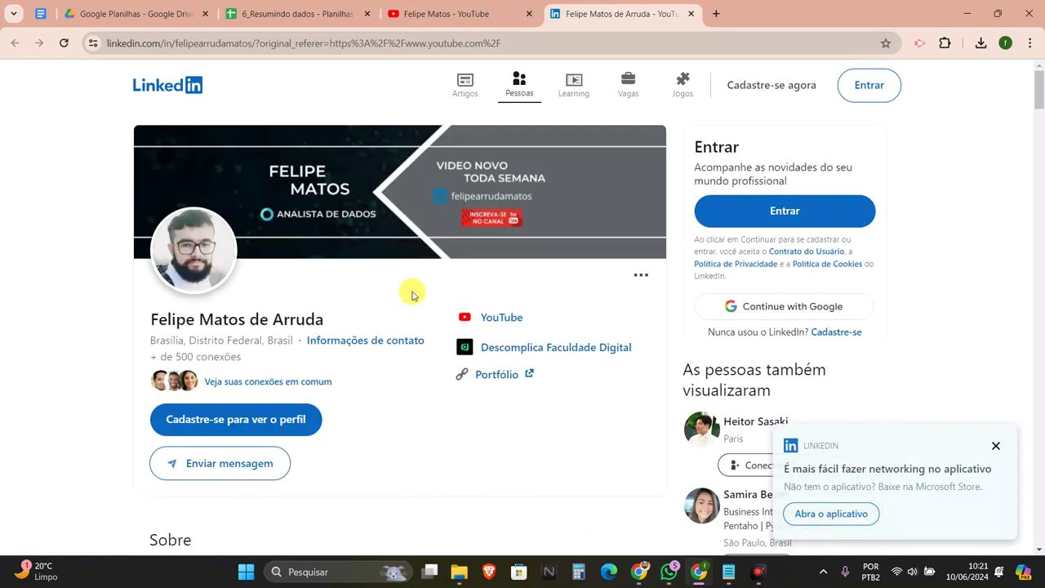
{"action": "left_click", "coordinate": [294, 14]}
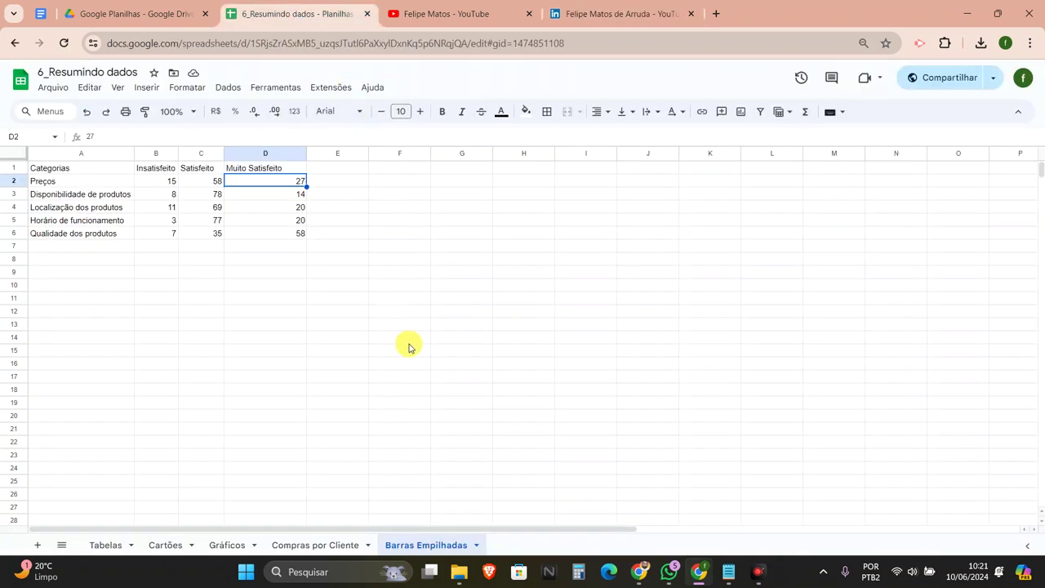
Look over the table's rating headers and categories from Preços down to Horário de funcionamento
{"action": "left_click", "coordinate": [390, 245]}
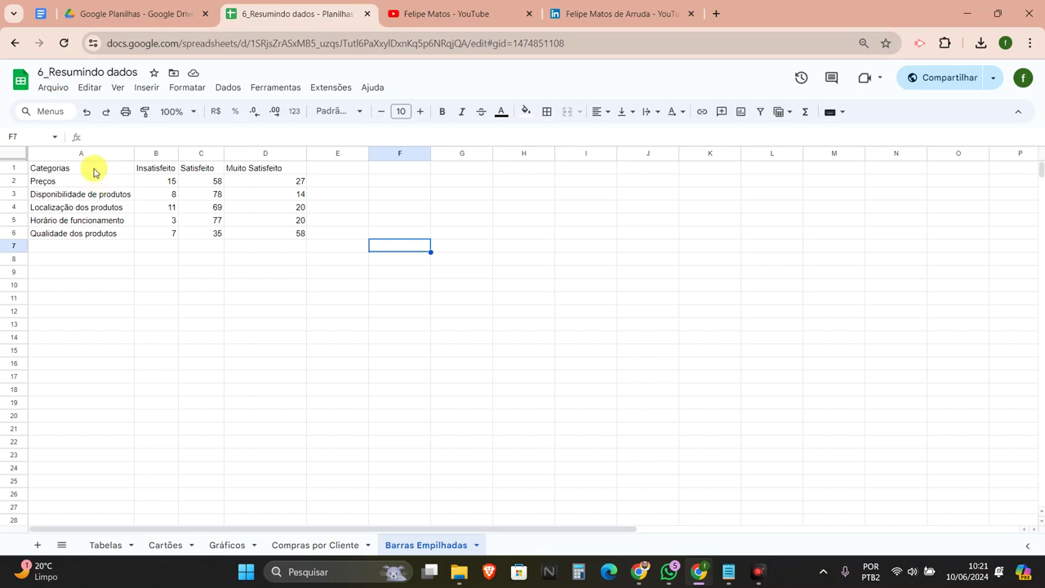
{"action": "left_click", "coordinate": [106, 183]}
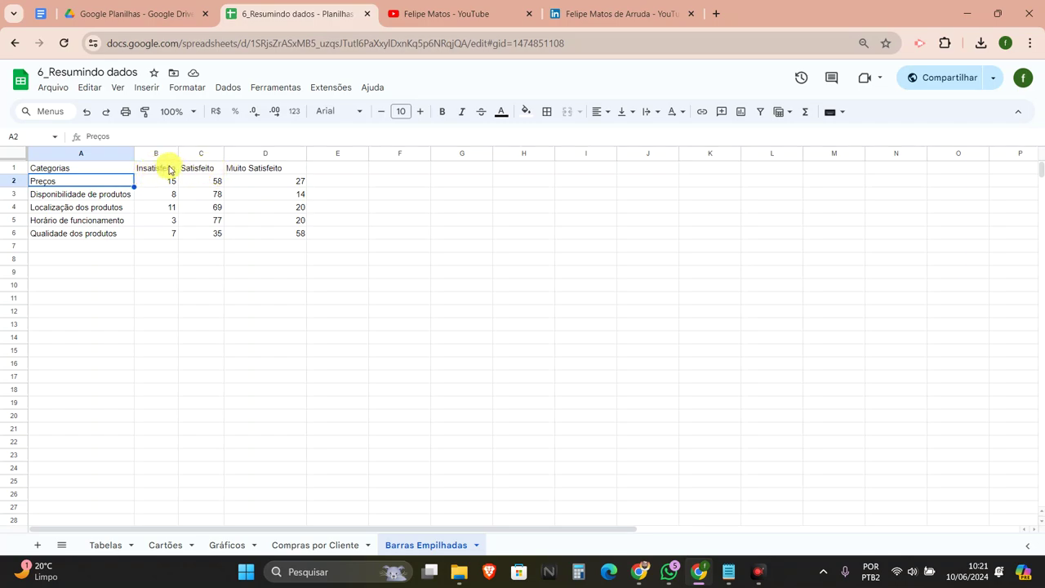
{"action": "left_click", "coordinate": [196, 168]}
{"action": "left_click", "coordinate": [250, 171]}
{"action": "left_click", "coordinate": [98, 183]}
{"action": "key", "text": "Down"}
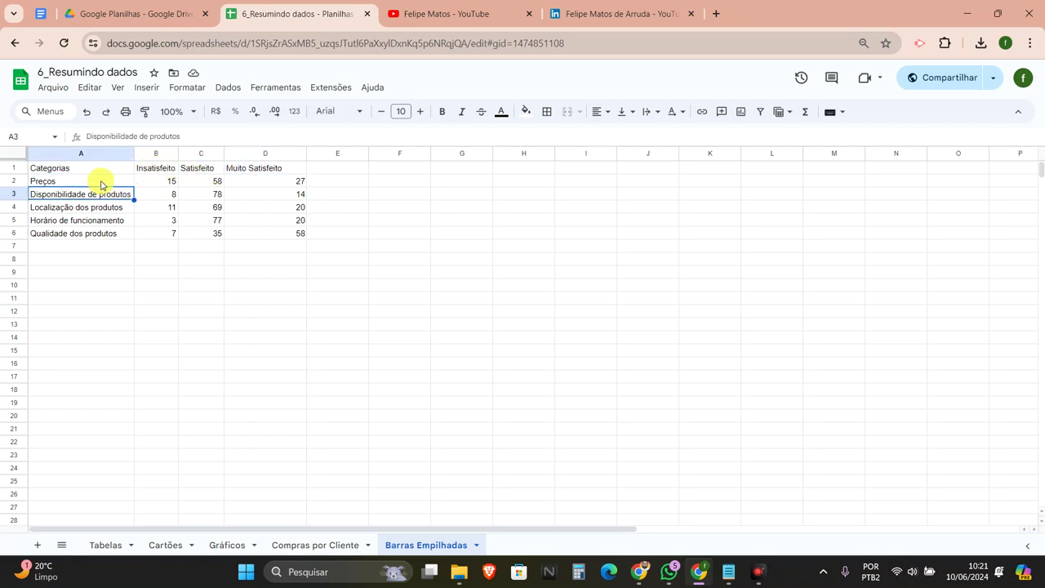
{"action": "key", "text": "Down"}
{"action": "key", "text": "Down"}
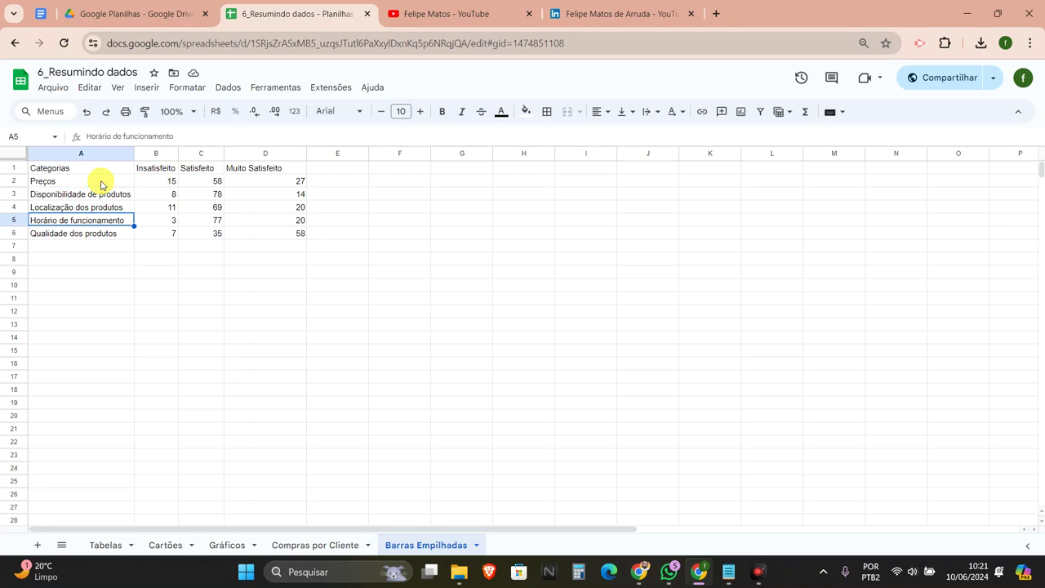
{"action": "key", "text": "Down"}
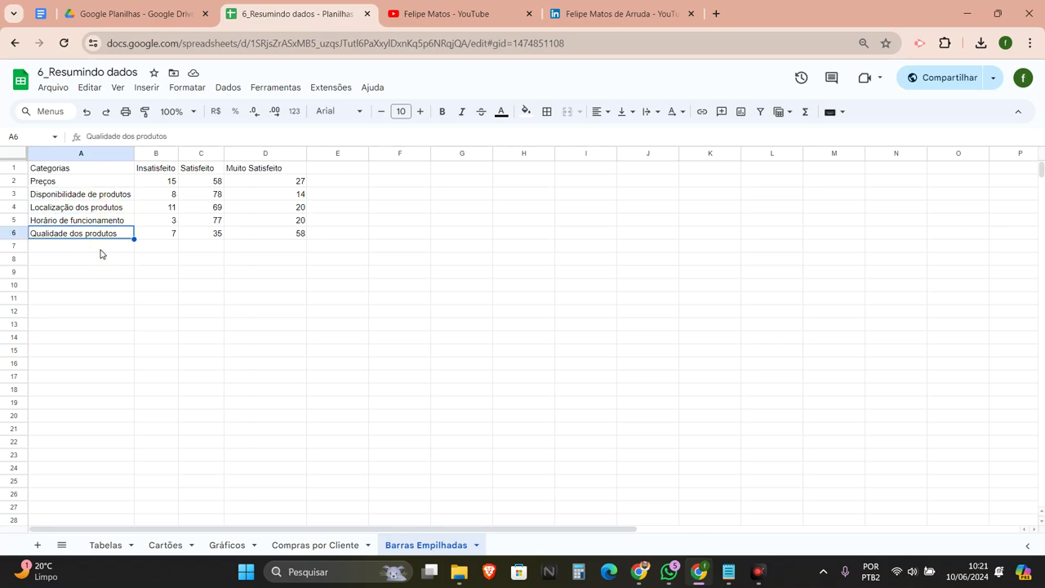
{"action": "key", "text": "Down"}
{"action": "key", "text": "Down"}
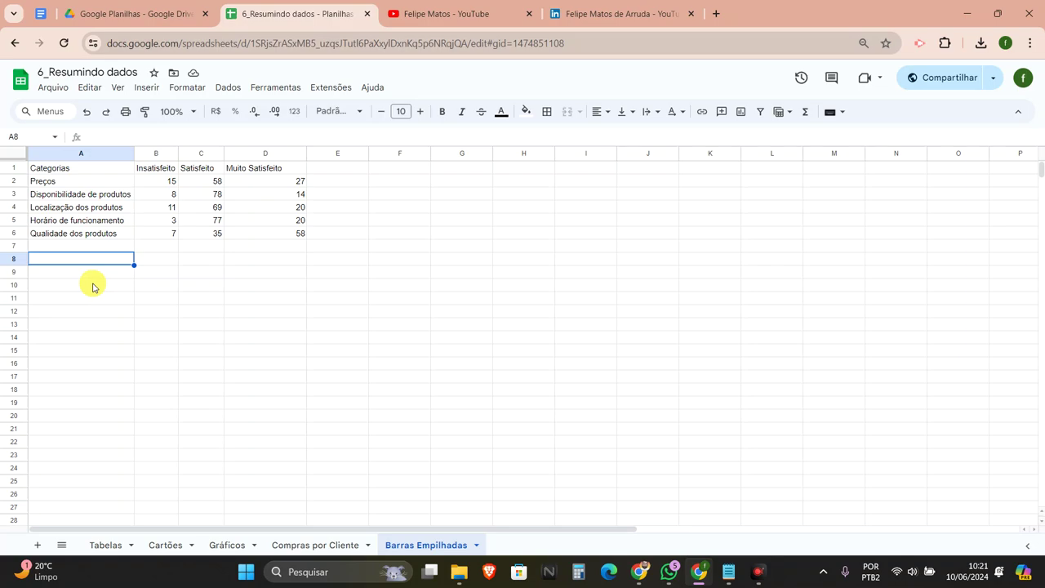
Select the range A1:D6 with the categories and the Insatisfeito, Satisfeito, Muito Satisfeito columns
{"action": "left_click", "coordinate": [89, 283]}
{"action": "left_click", "coordinate": [91, 274]}
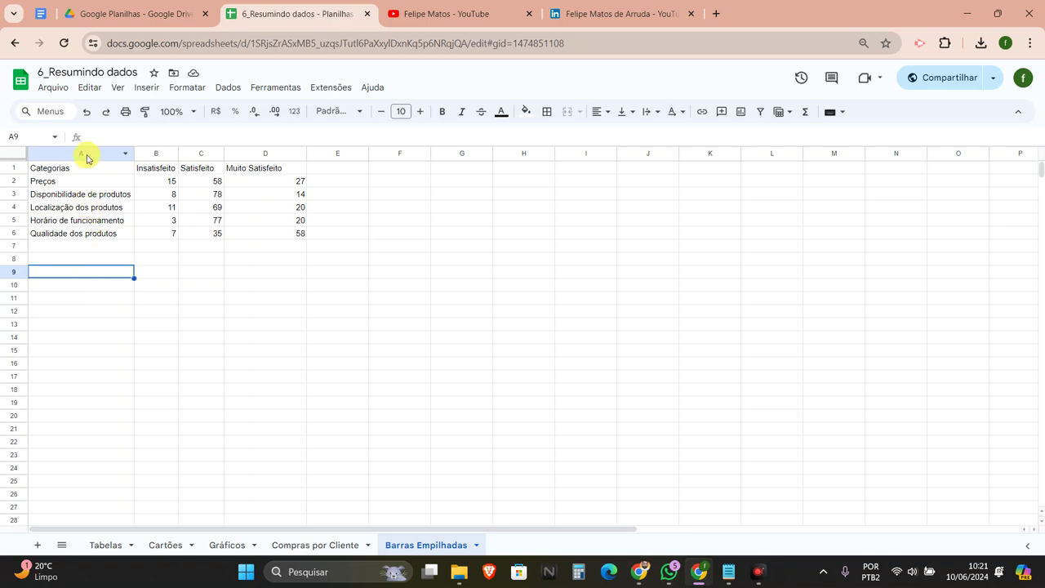
{"action": "left_click", "coordinate": [156, 168]}
{"action": "left_click", "coordinate": [204, 169]}
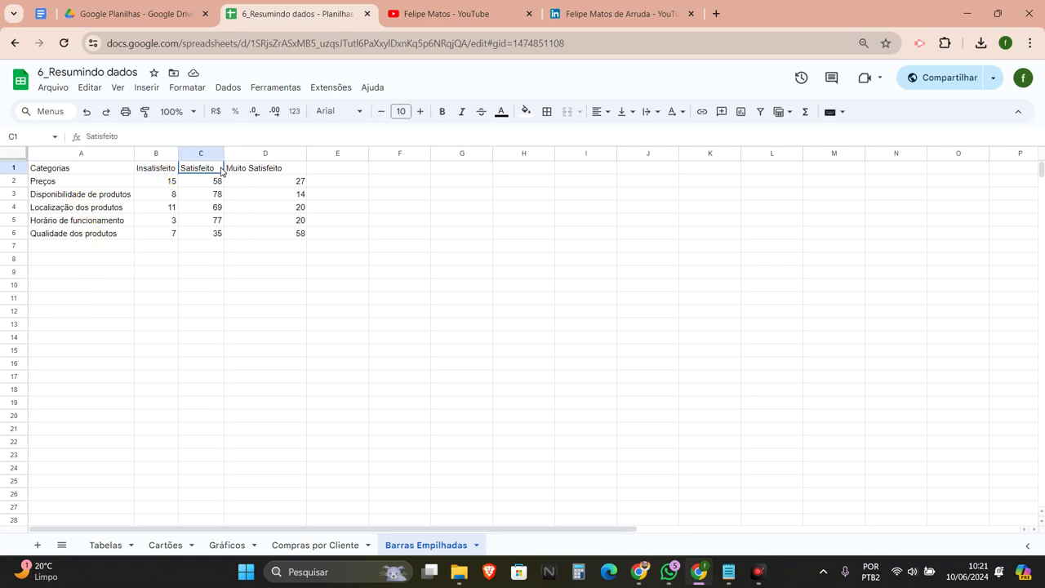
{"action": "left_click", "coordinate": [156, 155]}
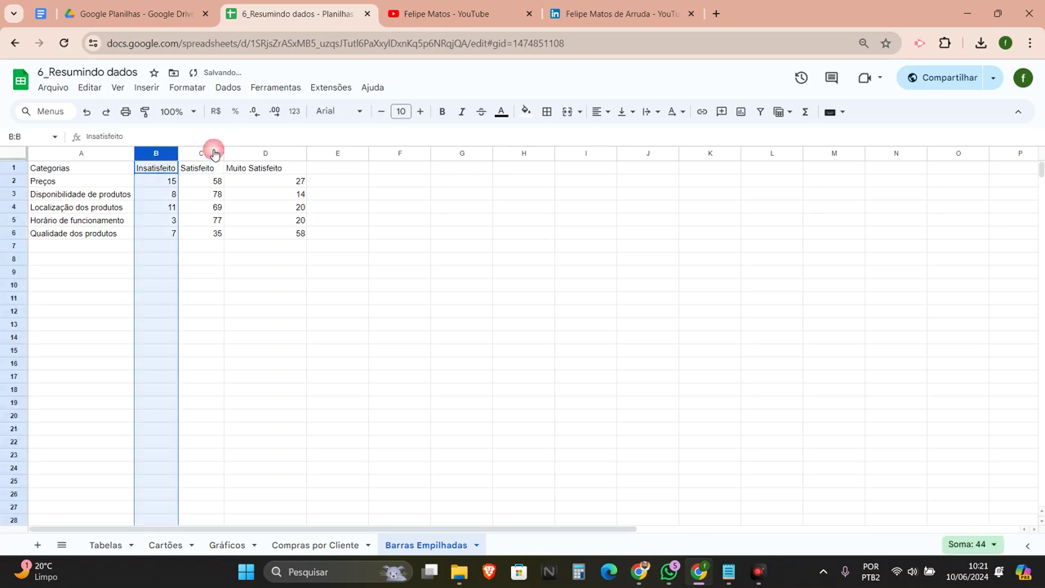
{"action": "left_click", "coordinate": [201, 154]}
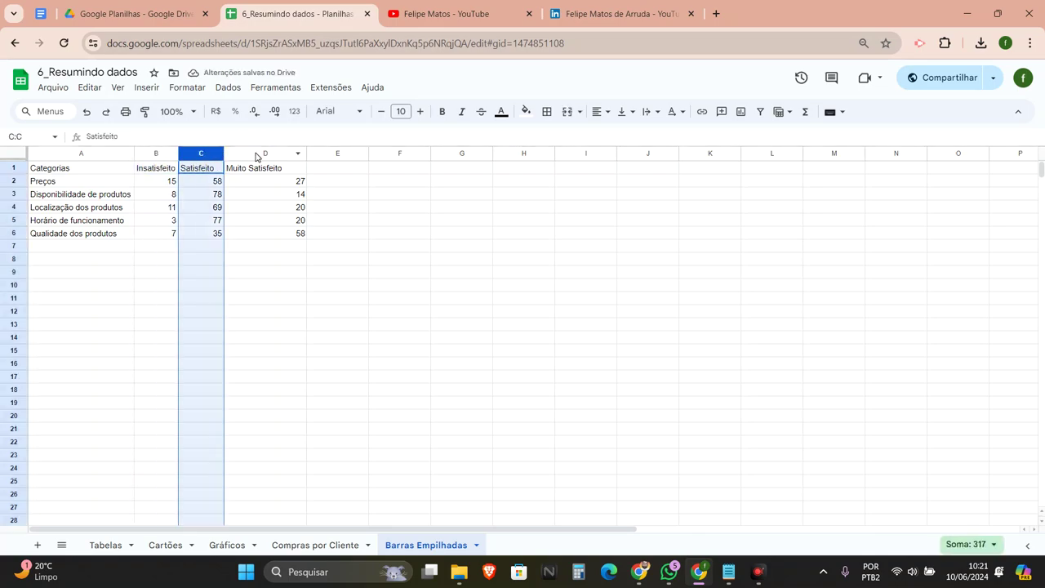
{"action": "left_click", "coordinate": [256, 155]}
{"action": "left_click_drag", "start_coordinate": [81, 171], "coordinate": [257, 235]}
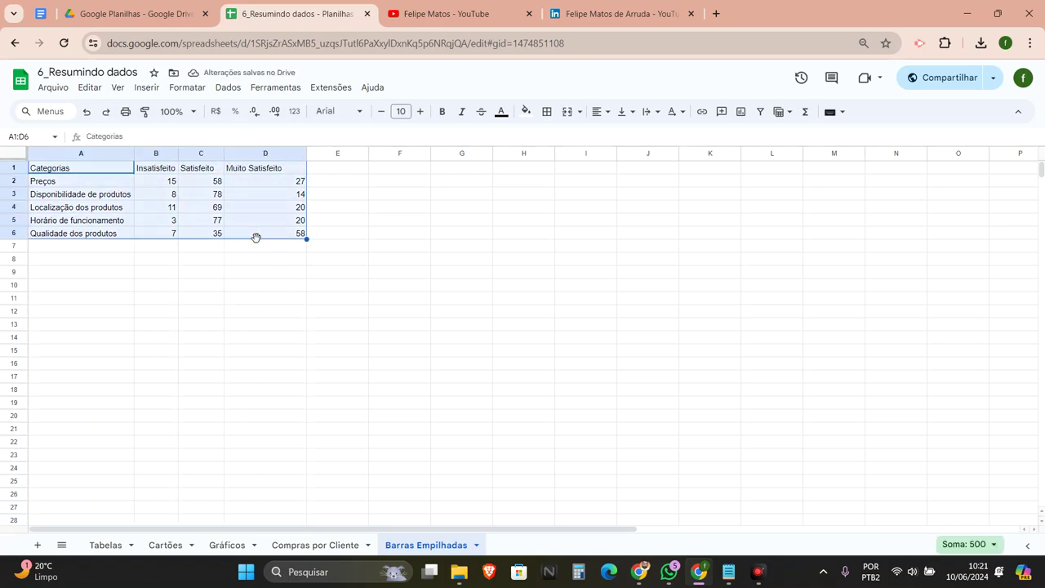
Insert a chart from the selected table and move it beside the data
{"action": "left_click", "coordinate": [147, 89]}
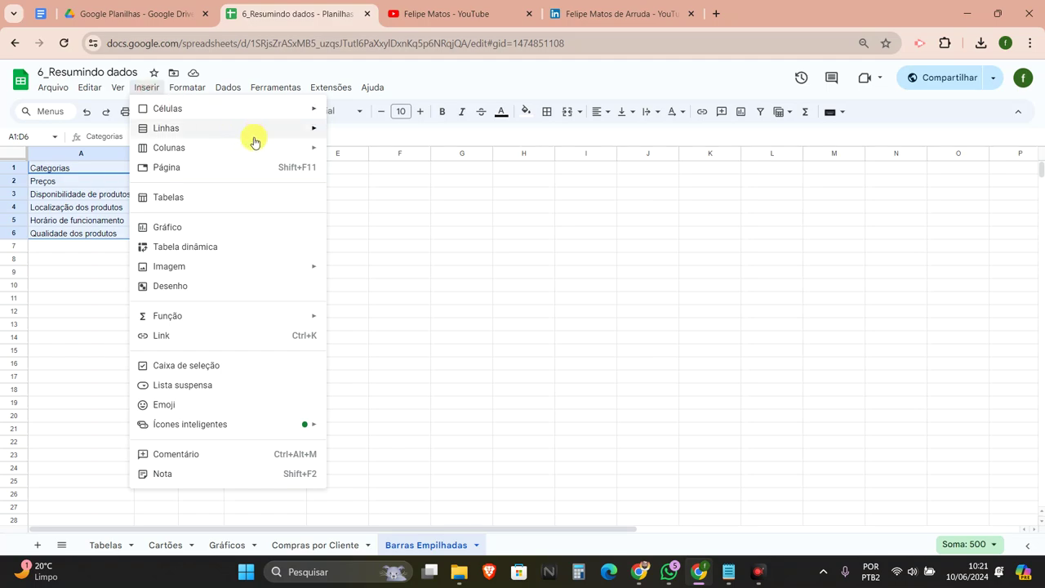
{"action": "left_click", "coordinate": [290, 224]}
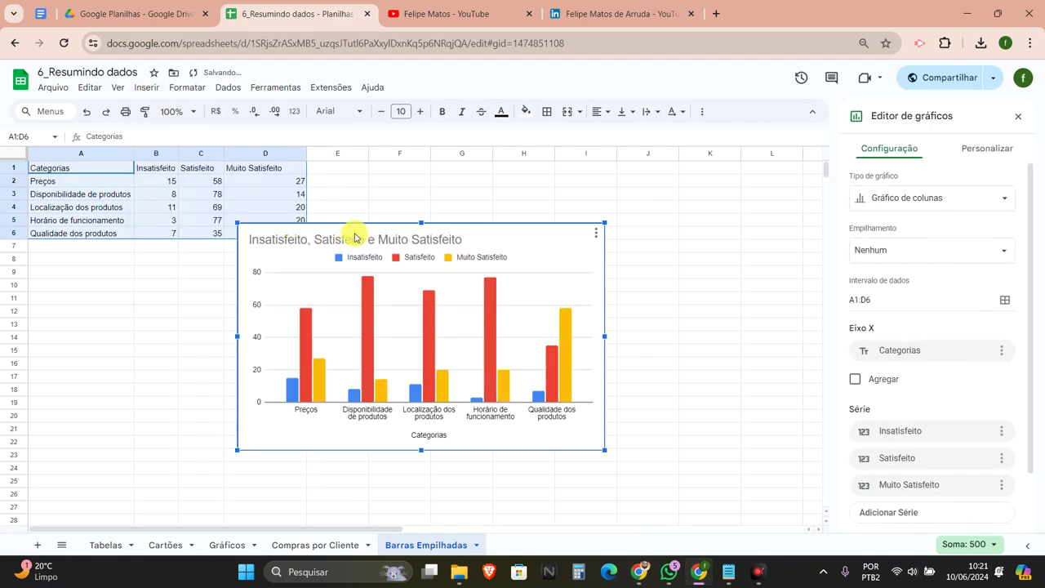
{"action": "left_click_drag", "start_coordinate": [352, 224], "coordinate": [443, 189]}
Change the chart type to Gráfico de barras 100% empilhadas
{"action": "left_click", "coordinate": [917, 202]}
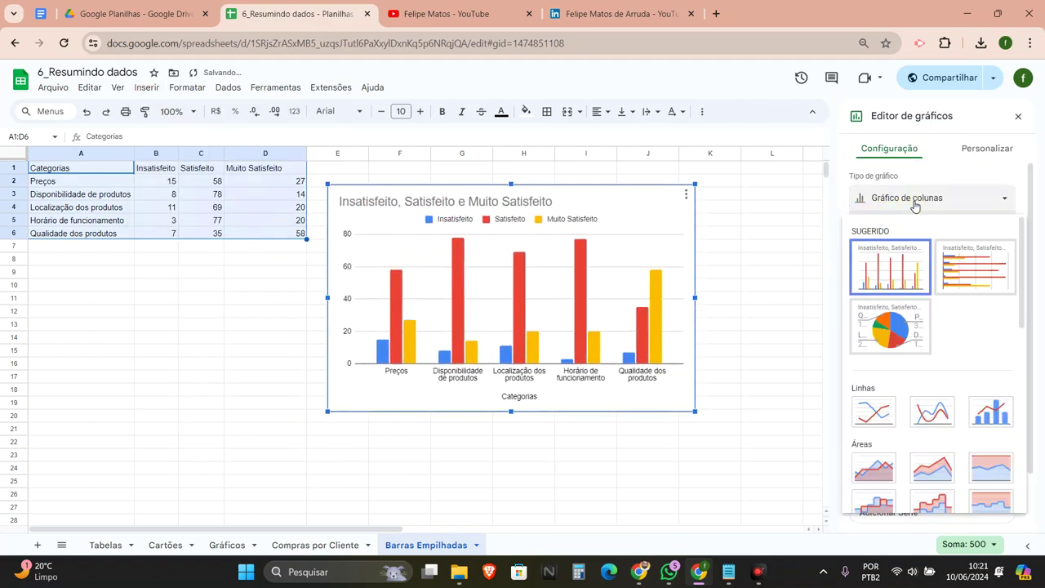
{"action": "scroll", "coordinate": [957, 285], "scroll_direction": "down", "scroll_amount": 10}
{"action": "scroll", "coordinate": [972, 292], "scroll_direction": "up", "scroll_amount": 4}
{"action": "scroll", "coordinate": [985, 311], "scroll_direction": "up", "scroll_amount": 2}
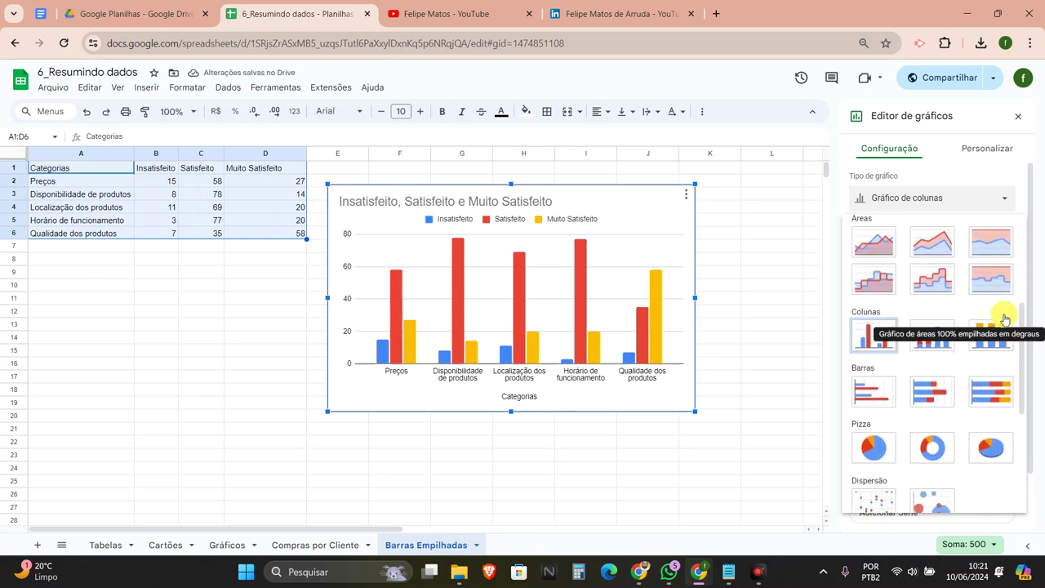
{"action": "scroll", "coordinate": [987, 343], "scroll_direction": "down", "scroll_amount": 1}
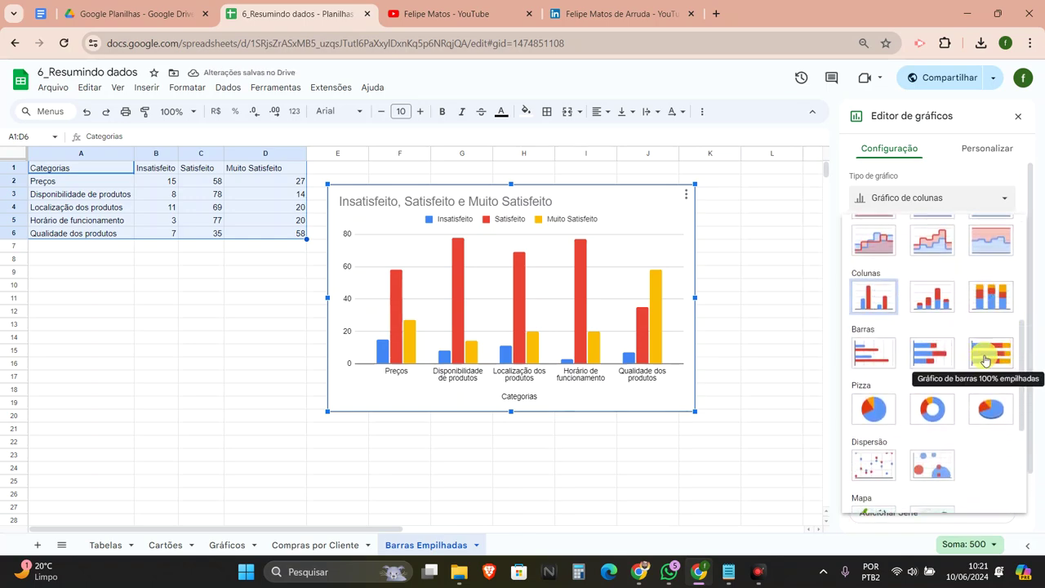
{"action": "left_click", "coordinate": [986, 357]}
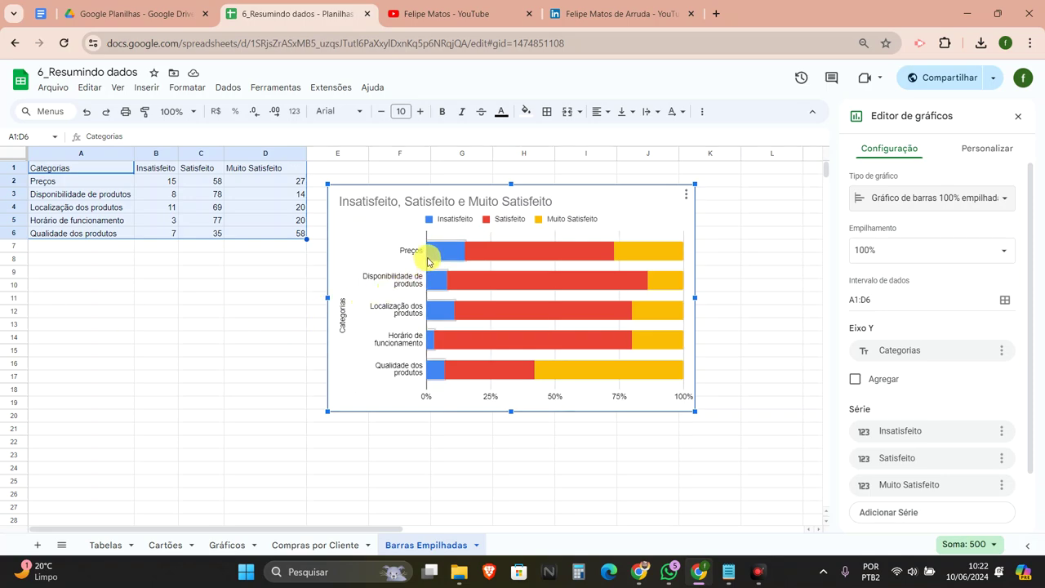
{"action": "right_click", "coordinate": [440, 245]}
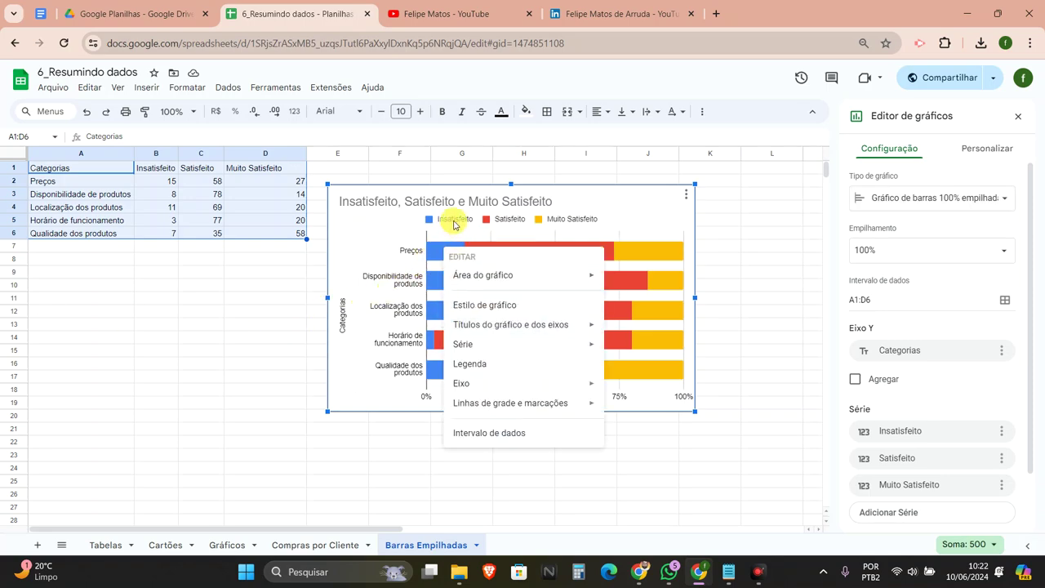
{"action": "left_click", "coordinate": [544, 223]}
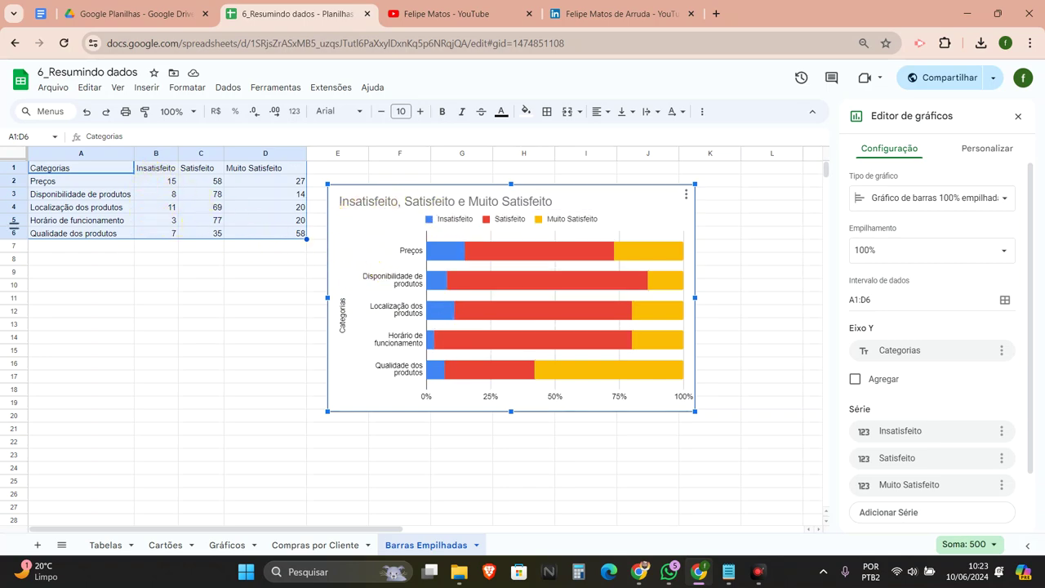
Replace the chart title with 'Pesquisa de Satisfação', centered and bold
{"action": "left_click", "coordinate": [638, 571]}
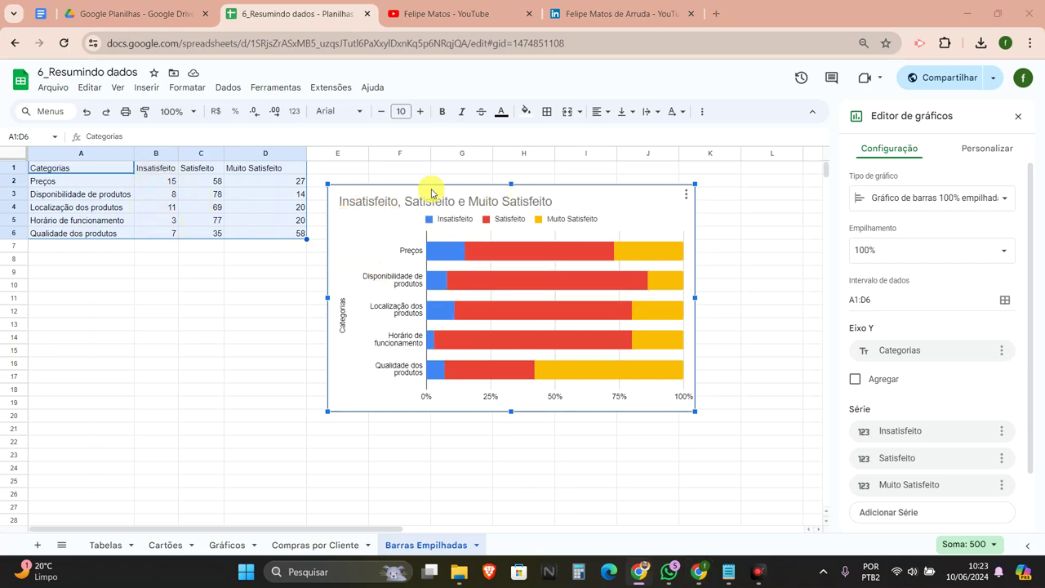
{"action": "left_click", "coordinate": [431, 204]}
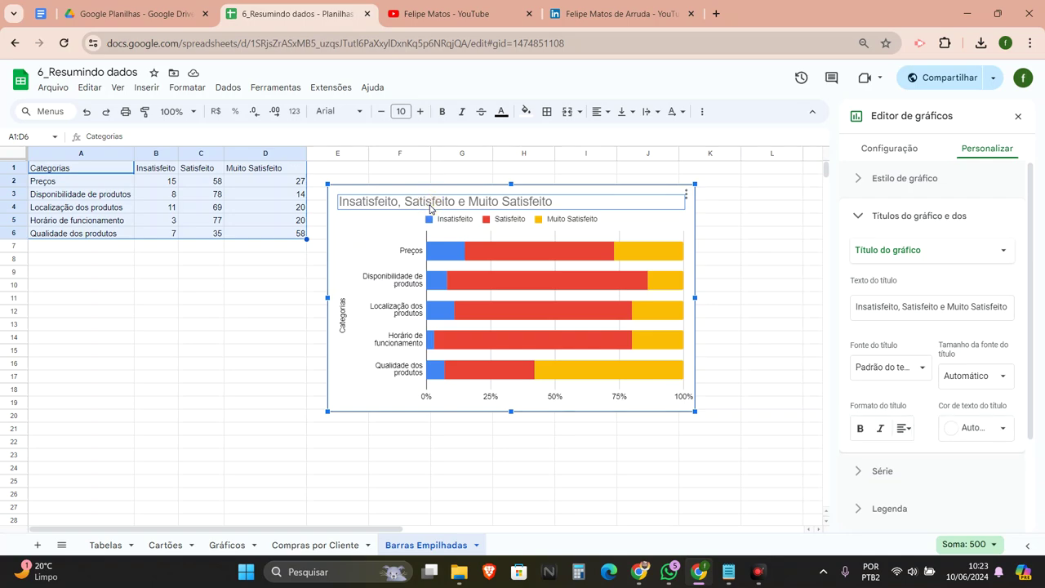
{"action": "left_click", "coordinate": [430, 206]}
{"action": "type", "text": "Pesquisa de Satisfação"}
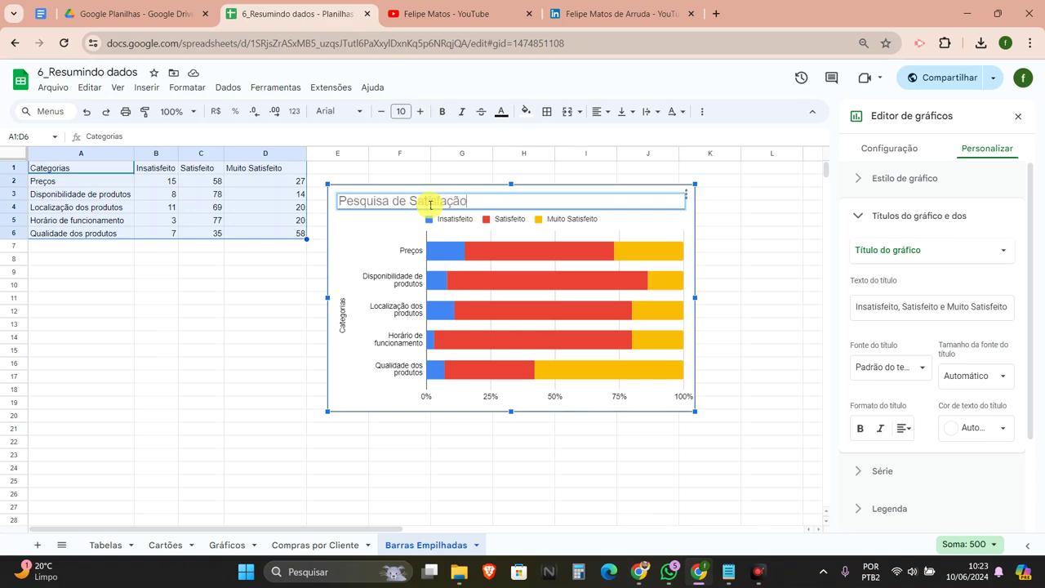
{"action": "left_click", "coordinate": [903, 428]}
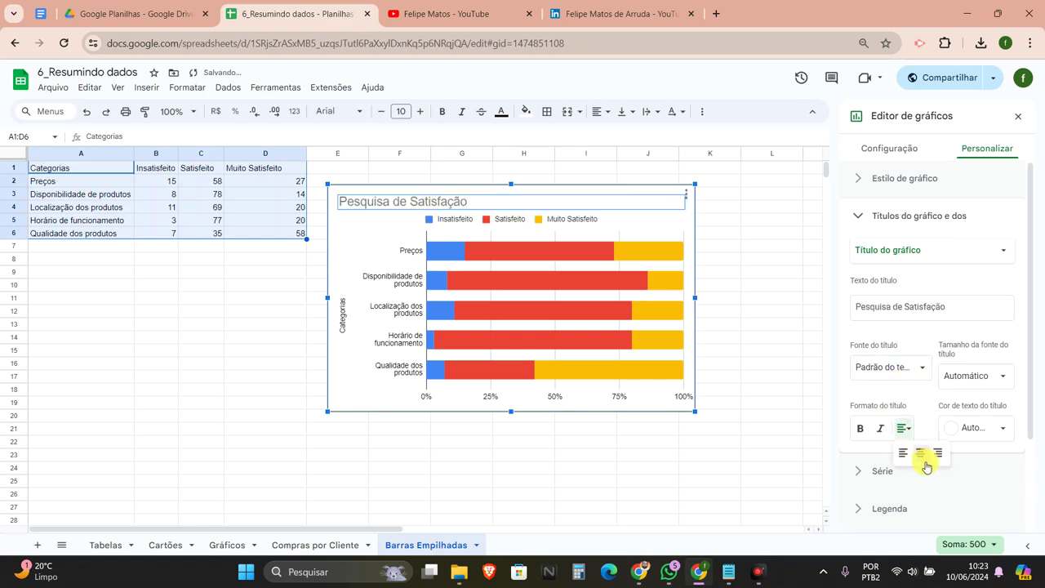
{"action": "left_click", "coordinate": [921, 456]}
{"action": "left_click", "coordinate": [862, 430]}
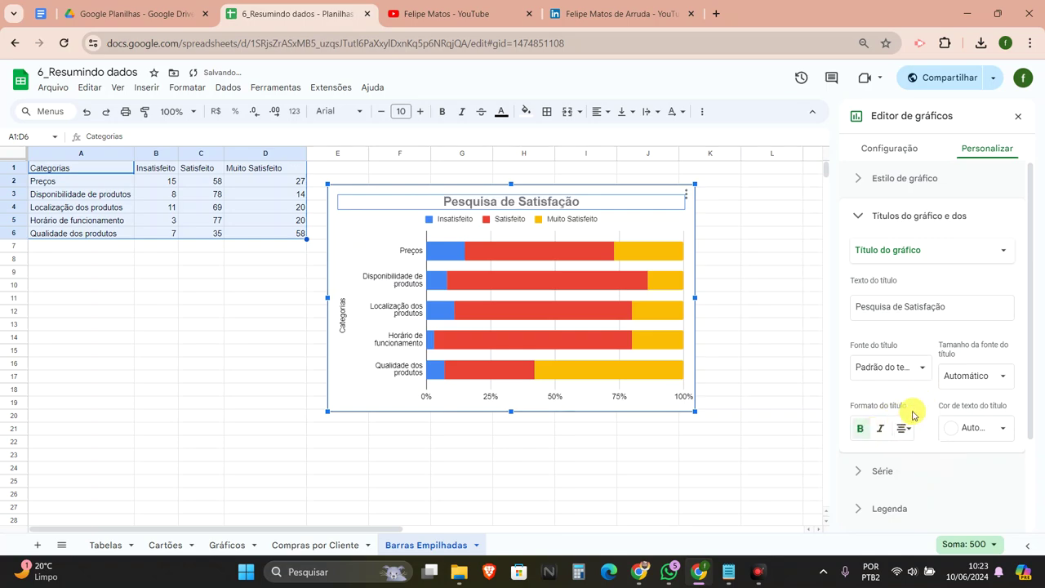
Delete the Categorias axis title and bold both the percentage and category axis labels
{"action": "left_click", "coordinate": [343, 350]}
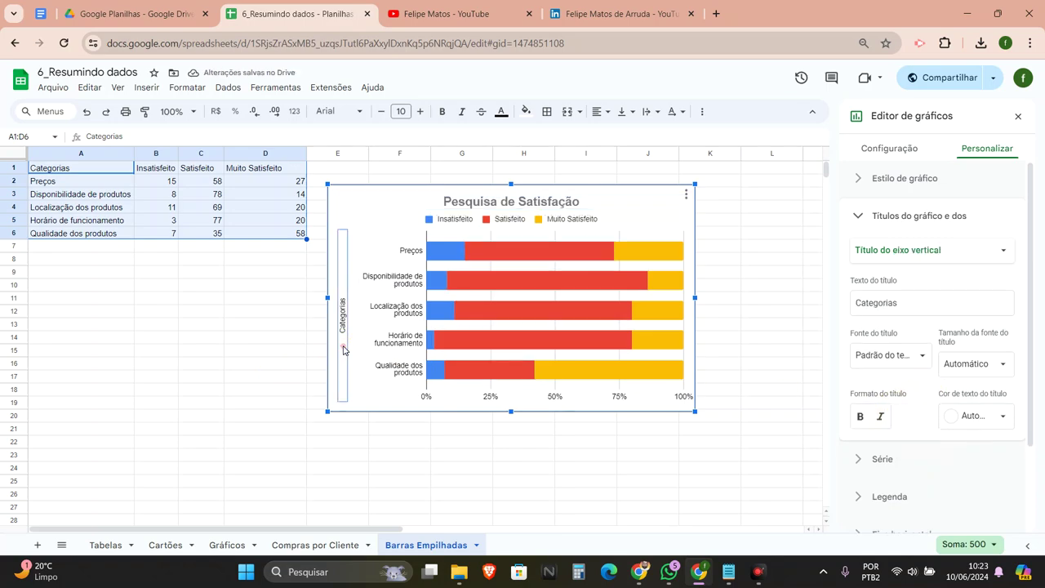
{"action": "key", "text": "Delete"}
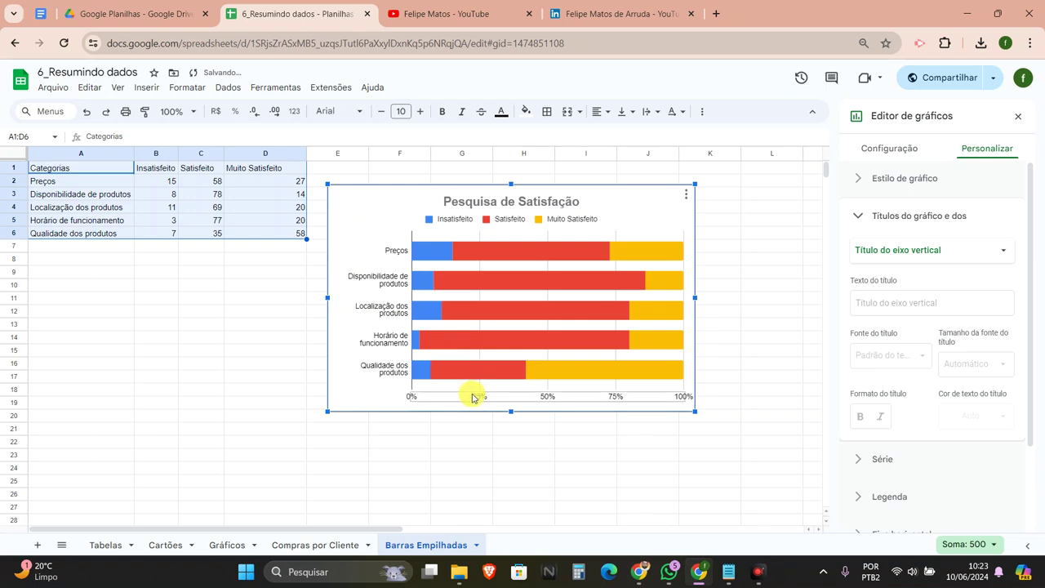
{"action": "left_click", "coordinate": [435, 400]}
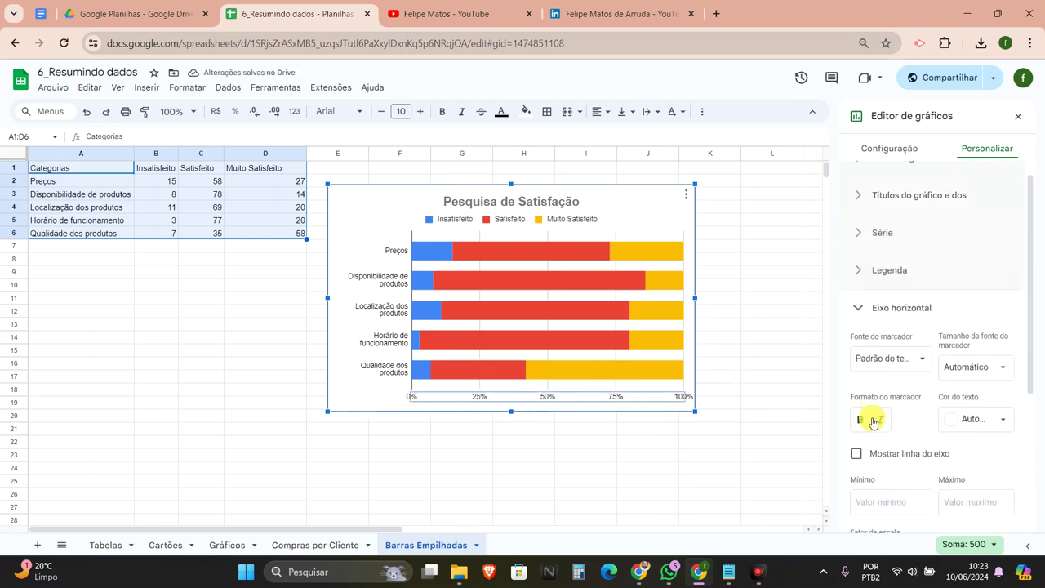
{"action": "left_click", "coordinate": [859, 419]}
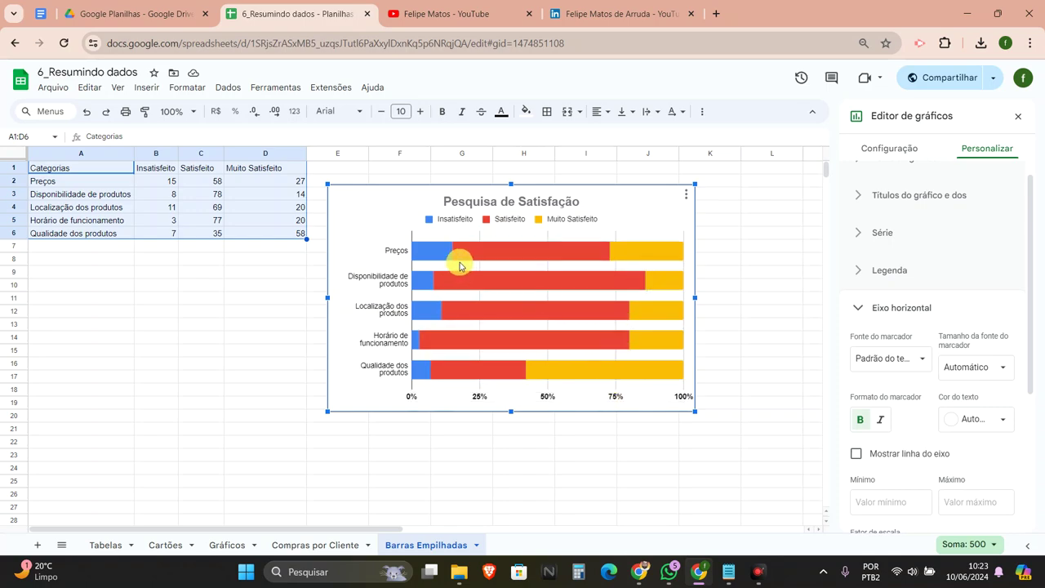
{"action": "left_click", "coordinate": [398, 260]}
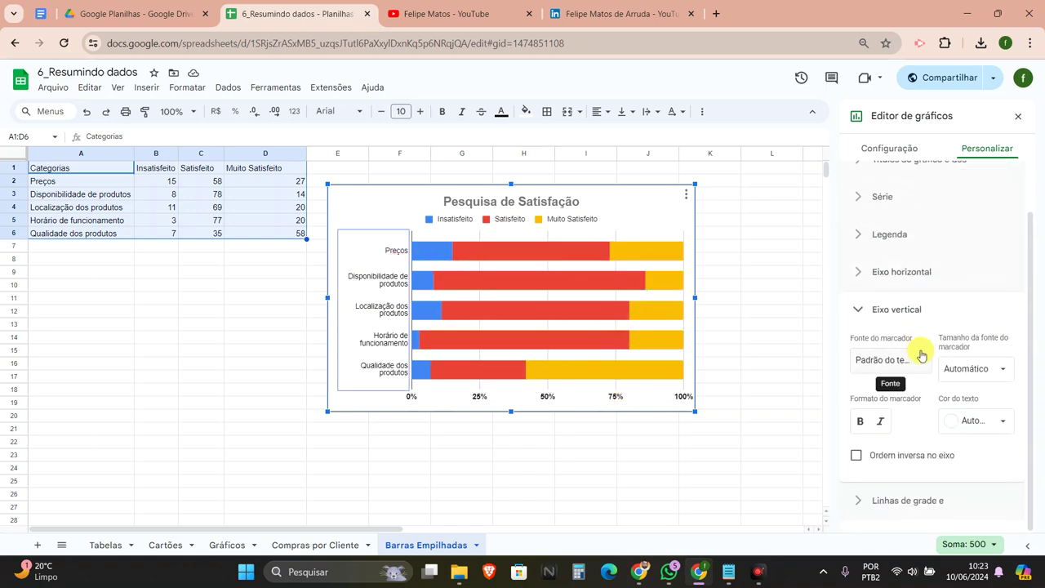
{"action": "left_click", "coordinate": [859, 421]}
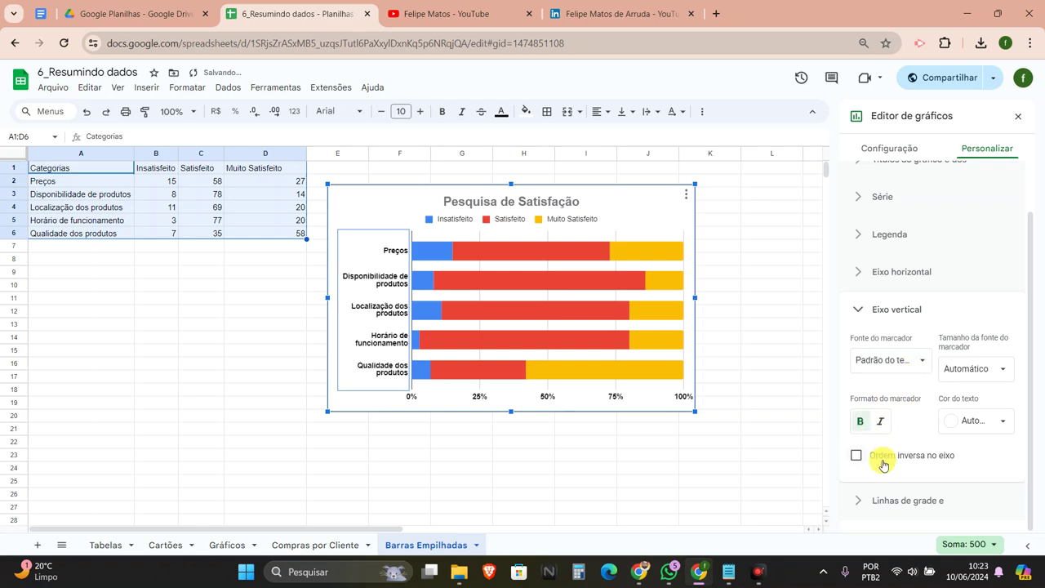
Reopen the chart editor's Personalizar settings, browsing Legenda and expanding Série
{"action": "left_click", "coordinate": [726, 235]}
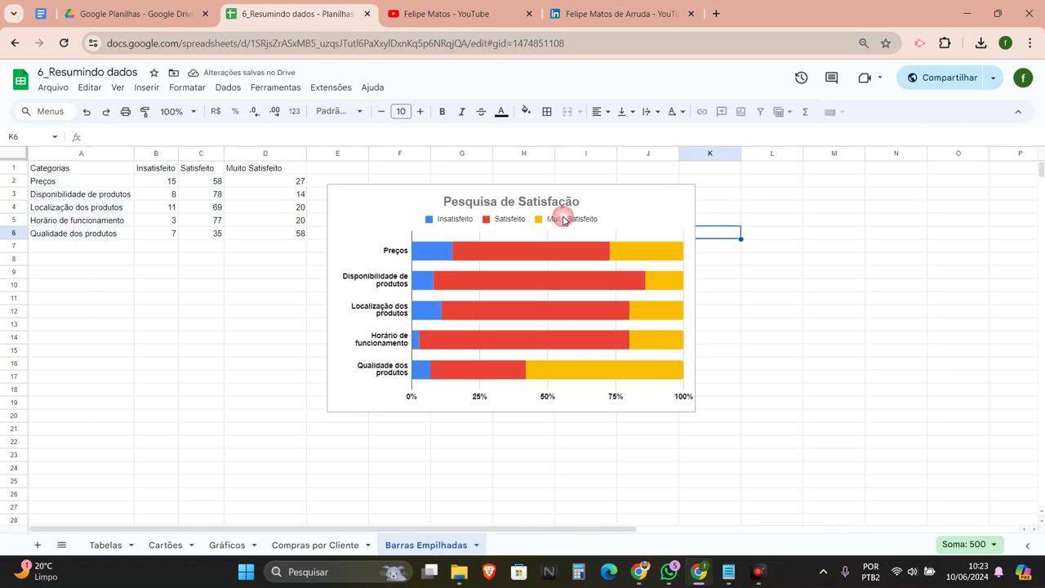
{"action": "left_click", "coordinate": [382, 202]}
{"action": "double_click", "coordinate": [382, 202]}
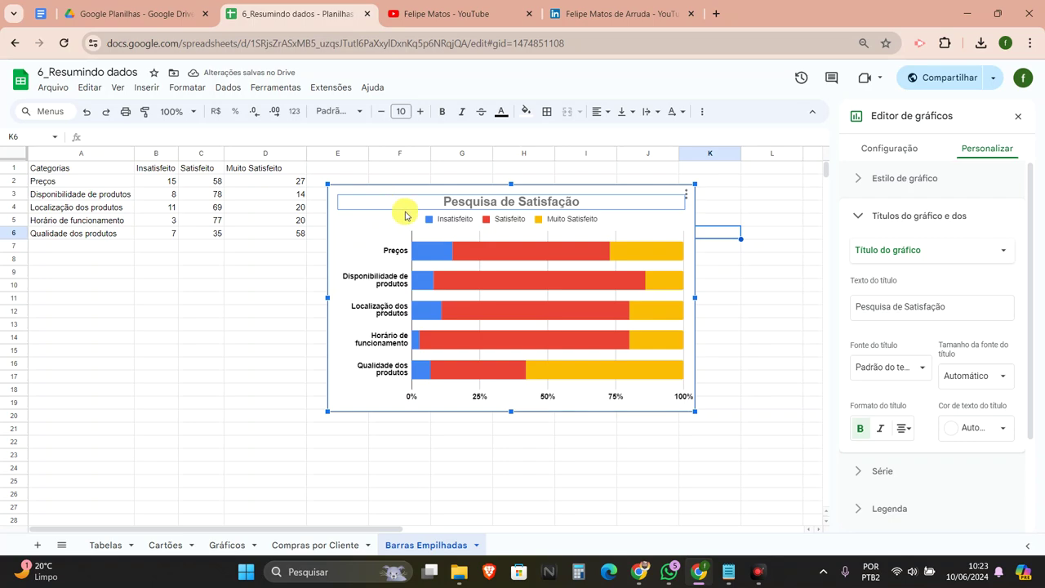
{"action": "left_click", "coordinate": [462, 234]}
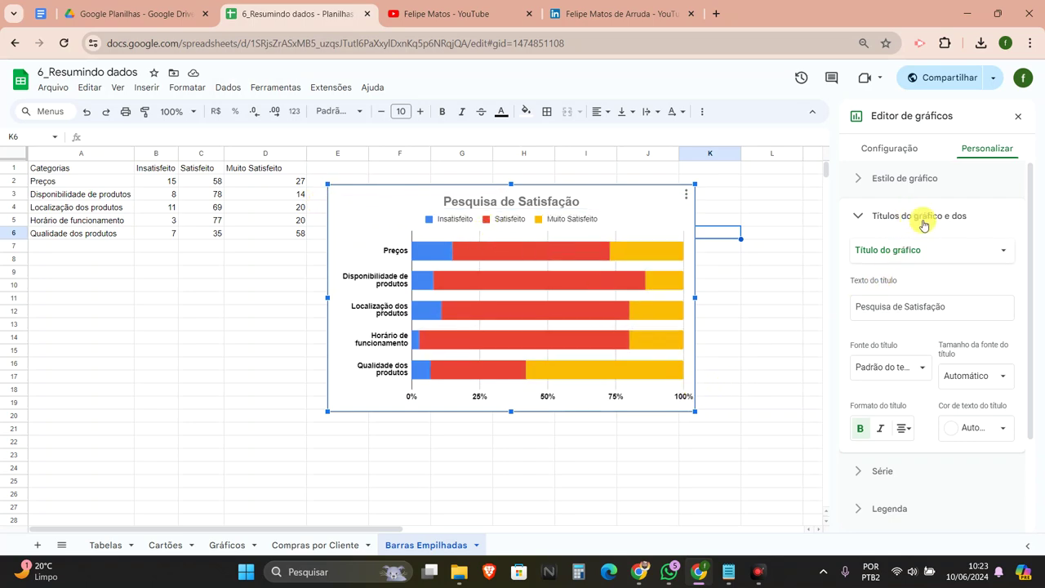
{"action": "left_click", "coordinate": [882, 216]}
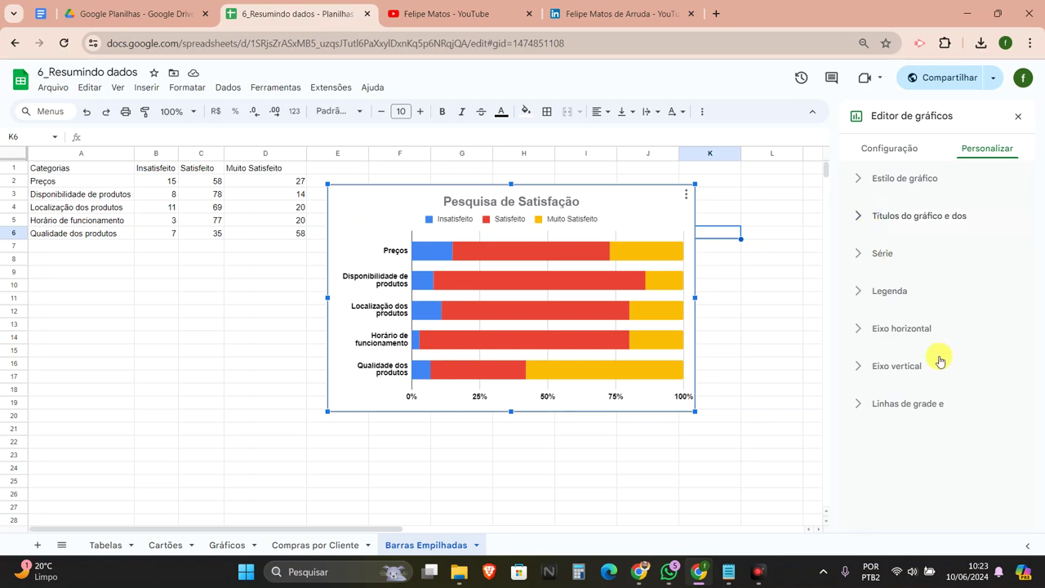
{"action": "left_click", "coordinate": [867, 403]}
{"action": "left_click", "coordinate": [864, 291]}
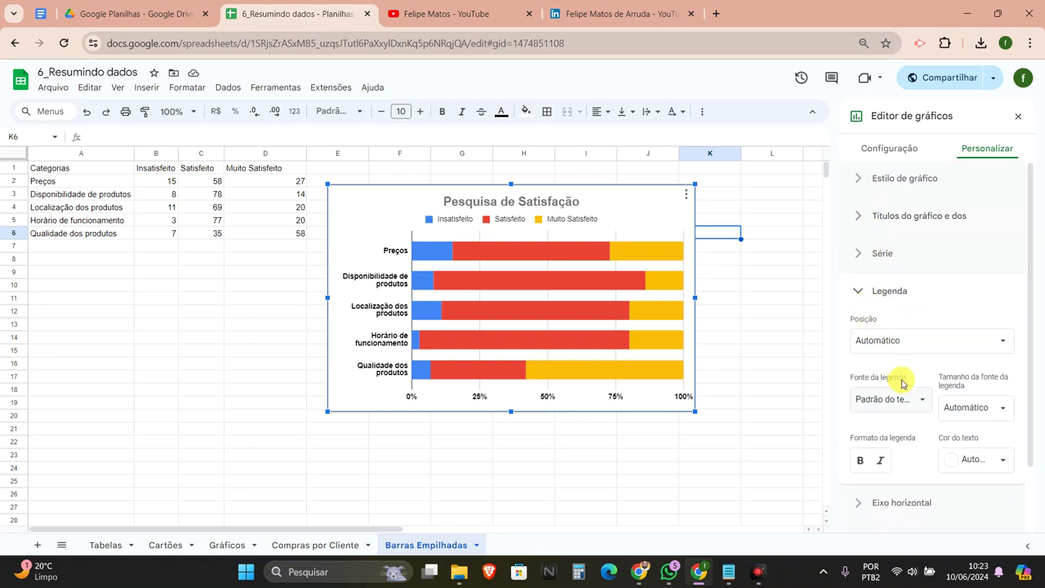
{"action": "left_click", "coordinate": [862, 225]}
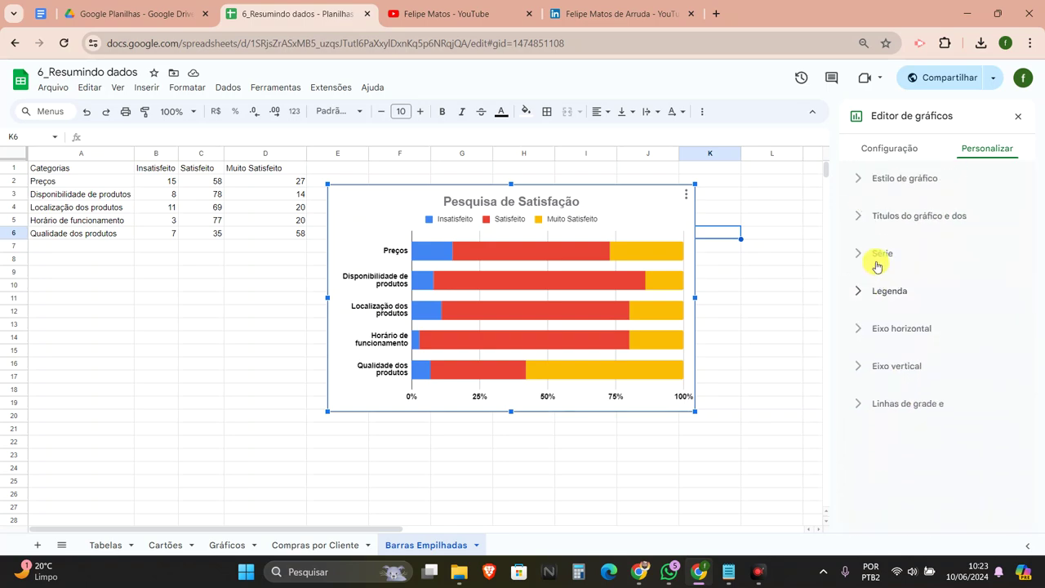
{"action": "left_click", "coordinate": [864, 256]}
Turn on Legendas de dados for all series, showing each segment's count
{"action": "left_click", "coordinate": [880, 496]}
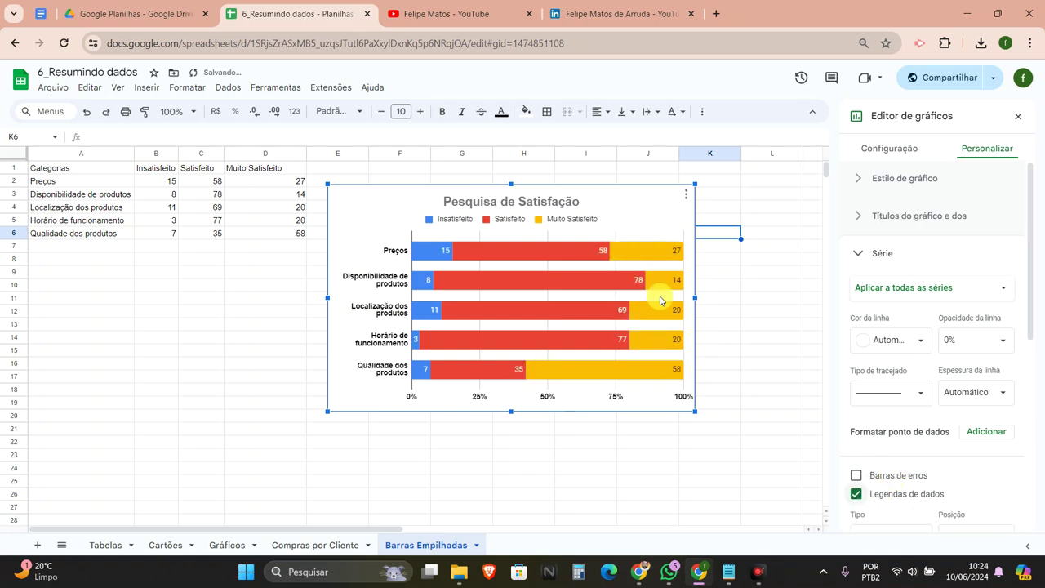
{"action": "scroll", "coordinate": [924, 450], "scroll_direction": "down", "scroll_amount": 2}
{"action": "scroll", "coordinate": [914, 433], "scroll_direction": "down", "scroll_amount": 1}
{"action": "scroll", "coordinate": [914, 434], "scroll_direction": "down", "scroll_amount": 1}
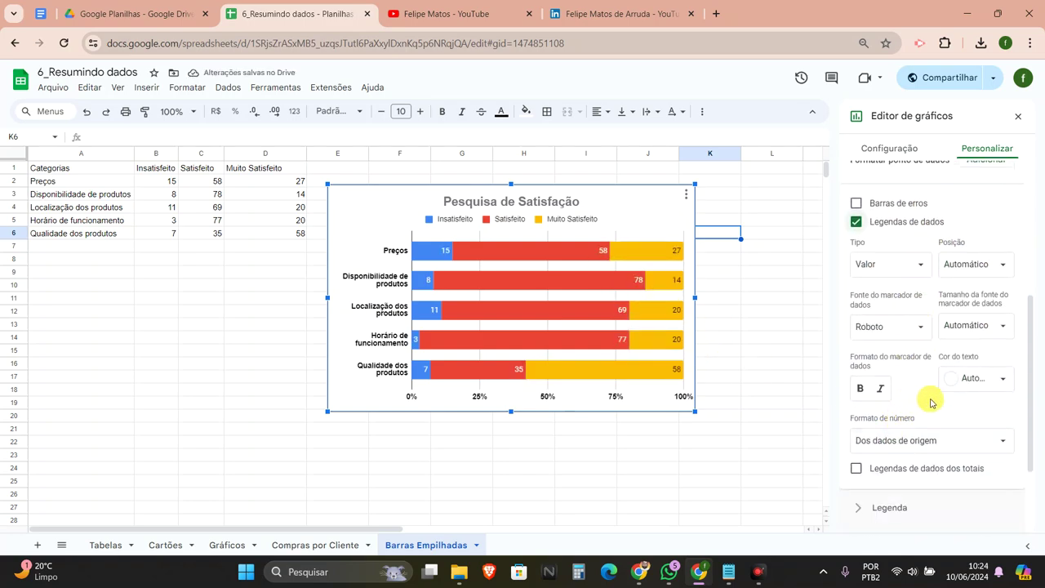
{"action": "scroll", "coordinate": [914, 434], "scroll_direction": "down", "scroll_amount": 1}
{"action": "left_click", "coordinate": [909, 443]}
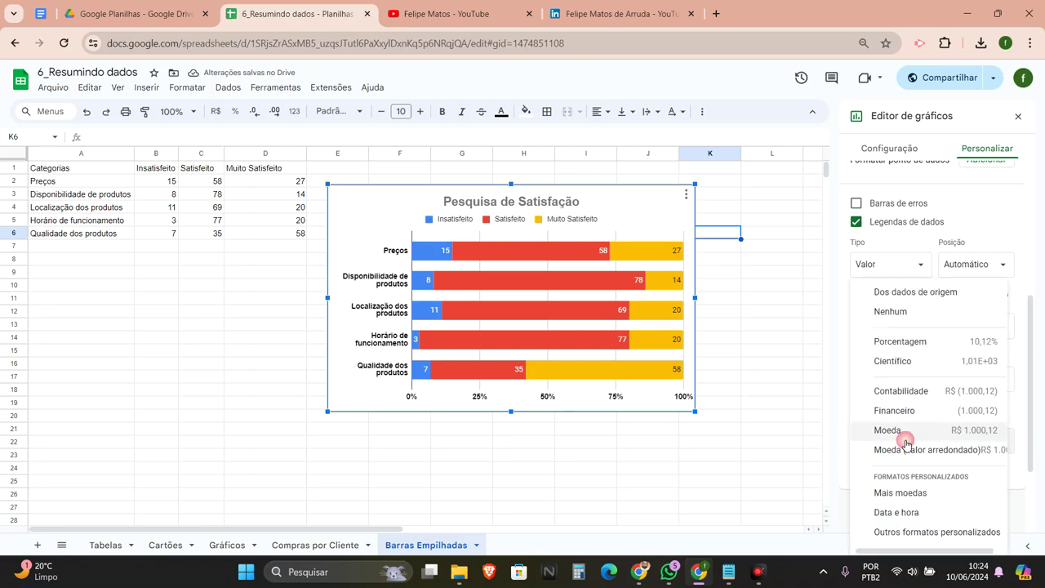
{"action": "left_click", "coordinate": [841, 391]}
Widen the chart slightly to the right, leaving total labels switched off
{"action": "left_click", "coordinate": [857, 470]}
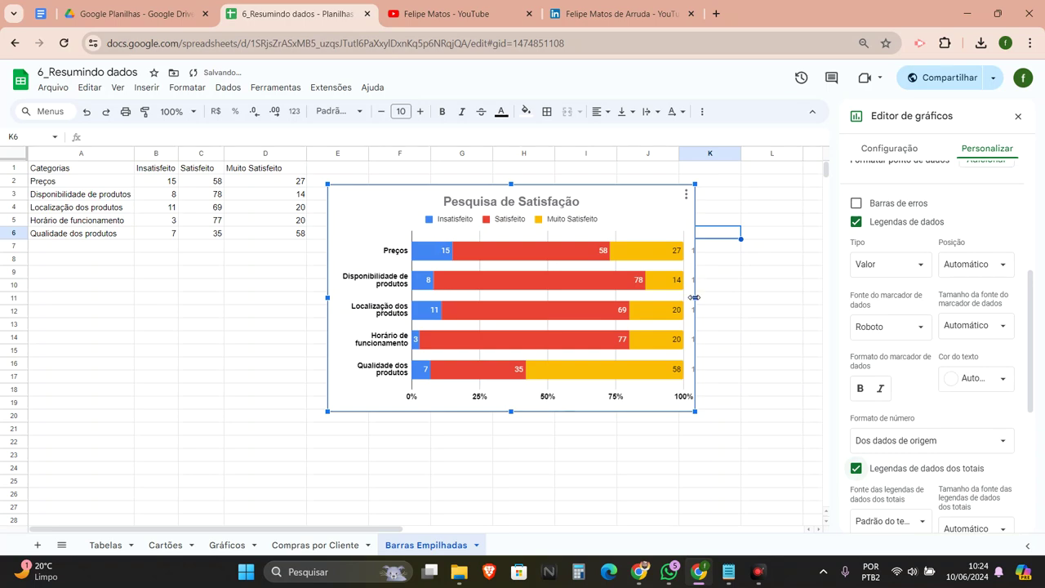
{"action": "left_click_drag", "start_coordinate": [693, 298], "coordinate": [733, 302]}
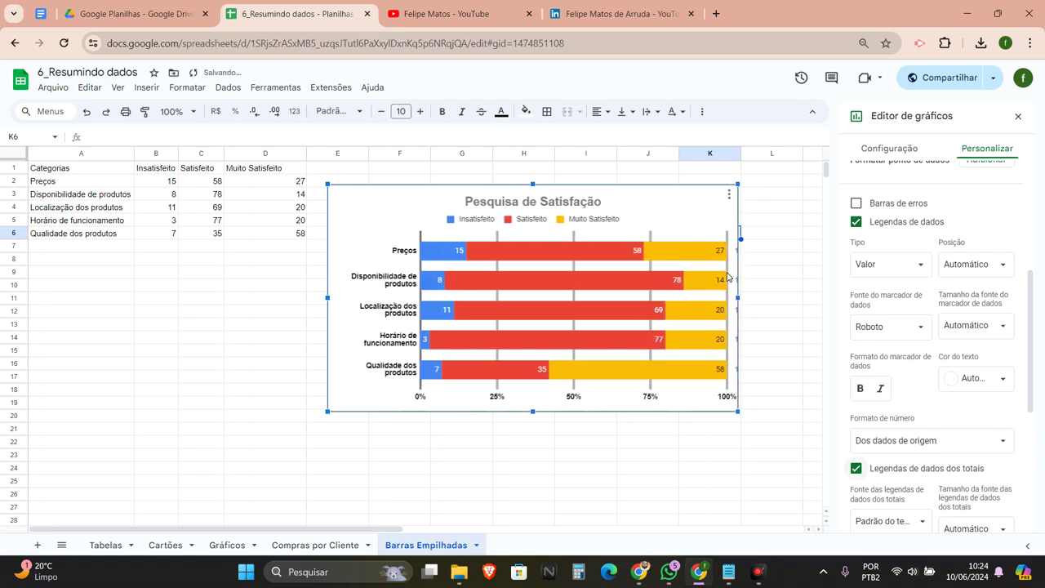
{"action": "left_click_drag", "start_coordinate": [729, 276], "coordinate": [715, 279]}
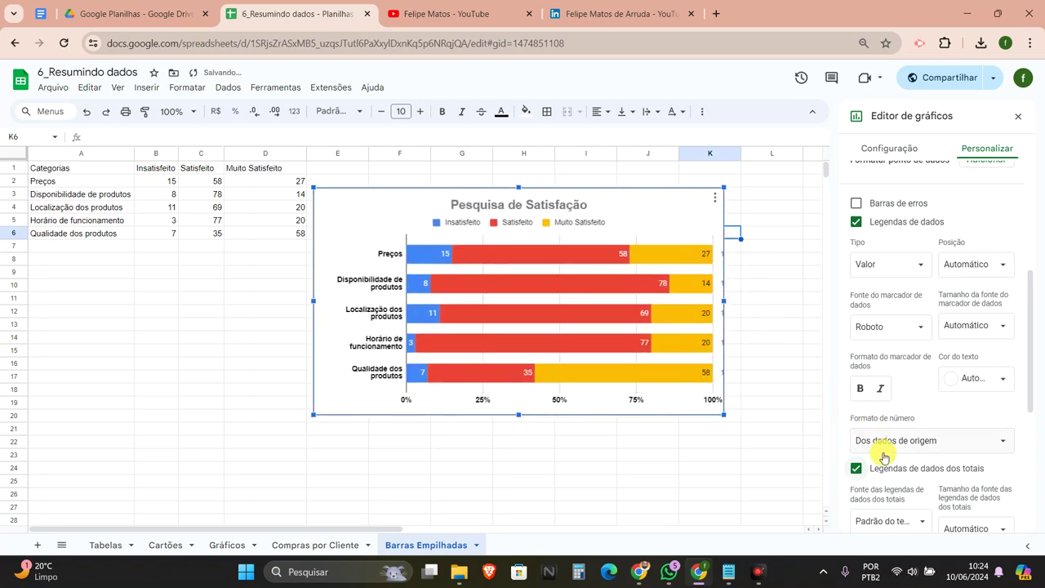
{"action": "left_click", "coordinate": [858, 469]}
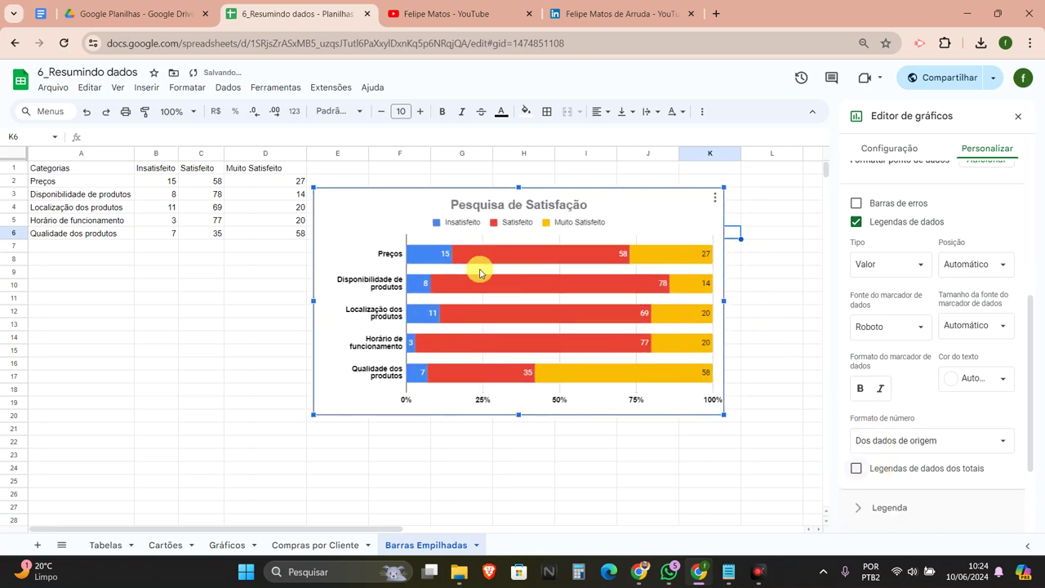
{"action": "left_click", "coordinate": [384, 259]}
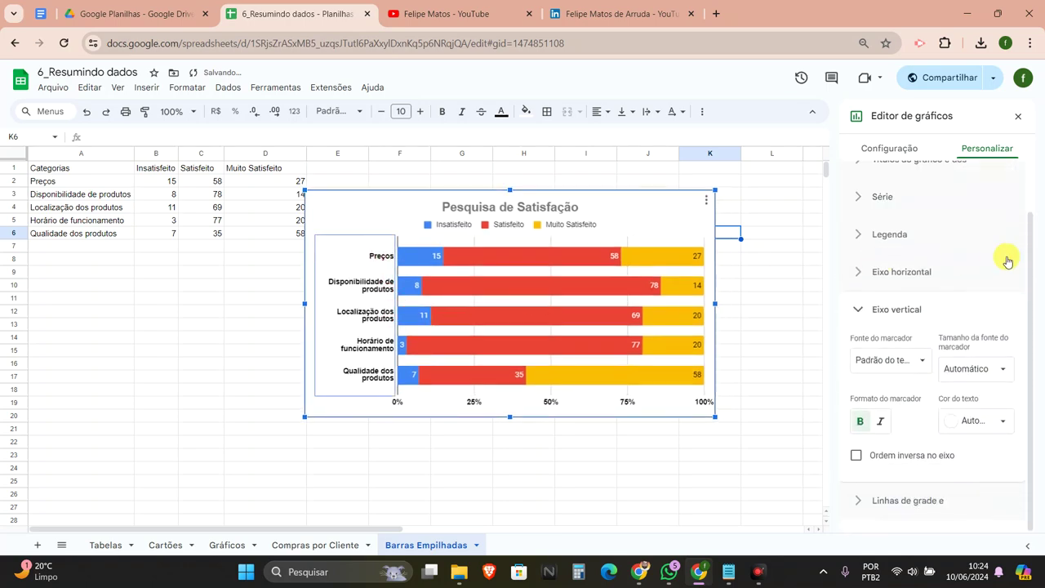
Set Cor da borda do gráfico to Nenhuma in Estilo de gráfico and close the editor
{"action": "left_click", "coordinate": [882, 308]}
{"action": "left_click", "coordinate": [888, 218]}
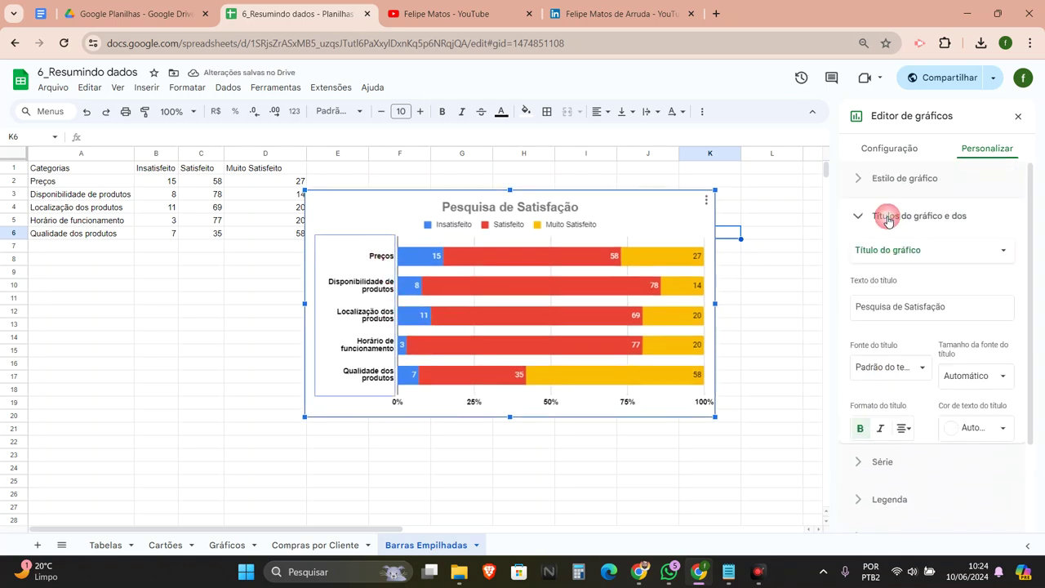
{"action": "left_click", "coordinate": [904, 179]}
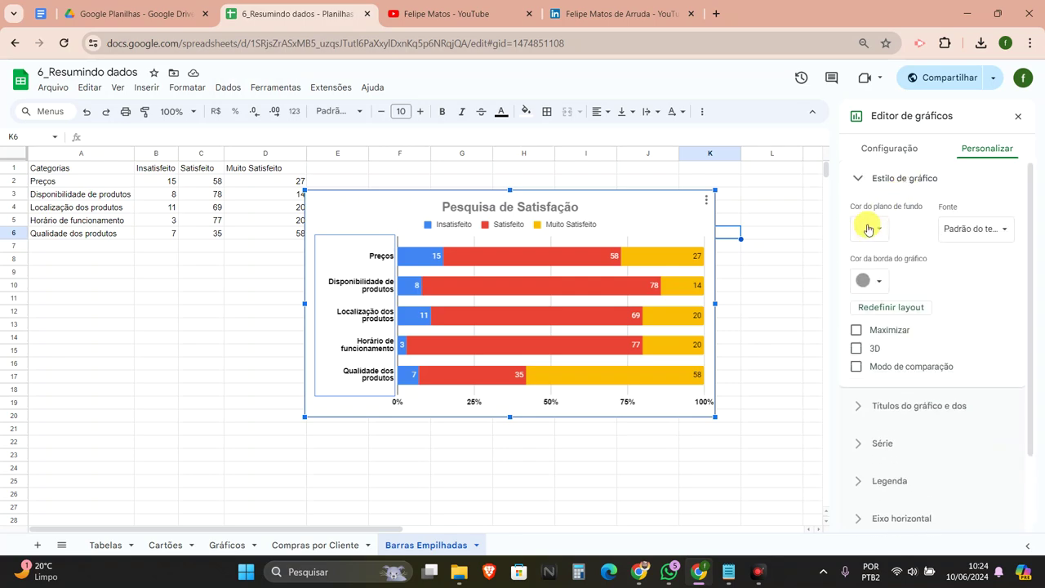
{"action": "left_click", "coordinate": [870, 278]}
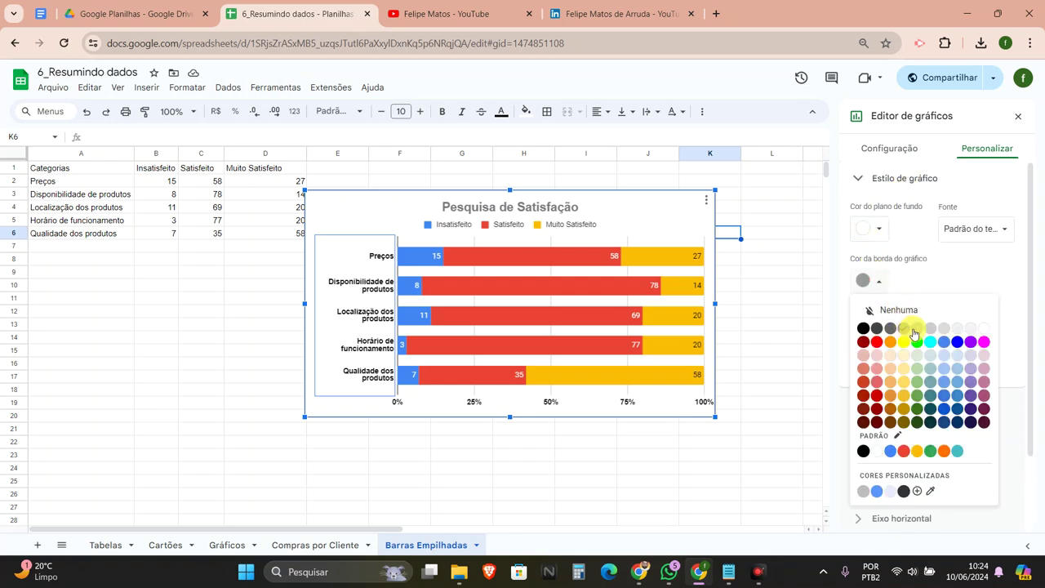
{"action": "left_click", "coordinate": [914, 331]}
{"action": "left_click", "coordinate": [879, 282]}
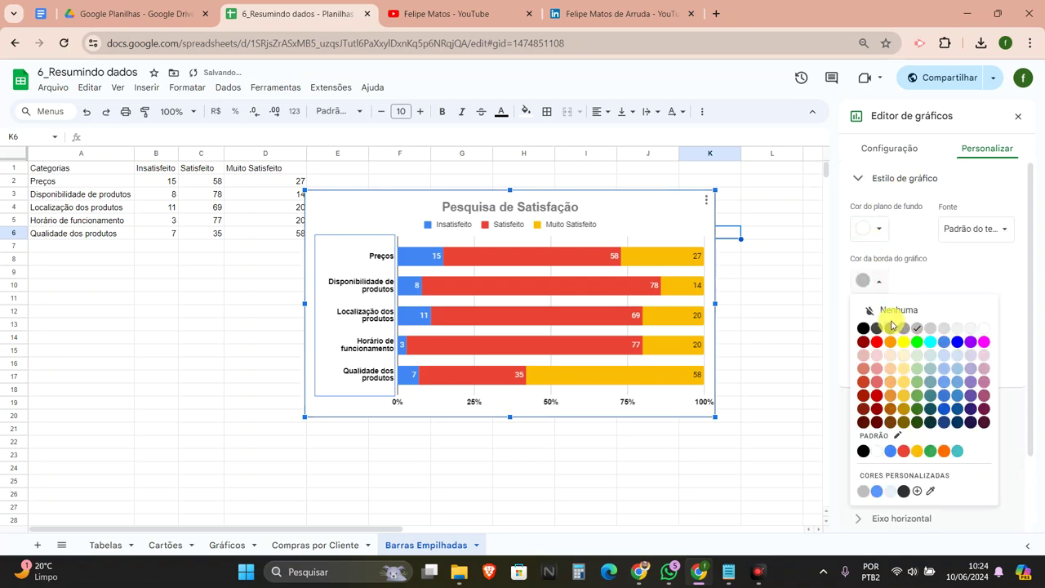
{"action": "left_click", "coordinate": [892, 327]}
{"action": "left_click", "coordinate": [797, 275]}
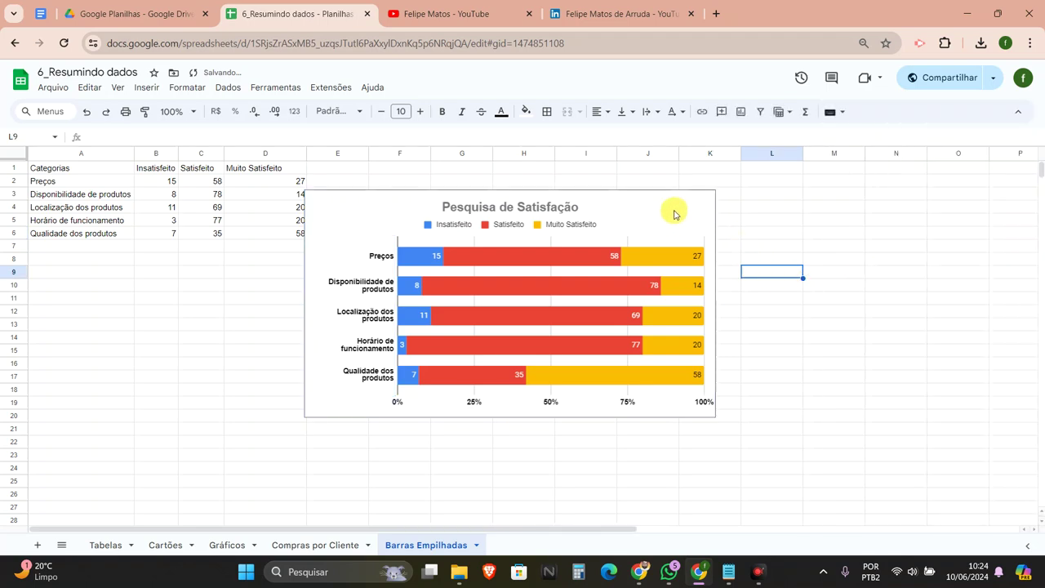
Drag the chart up so its top lines up with the table's header row
{"action": "left_click", "coordinate": [763, 196]}
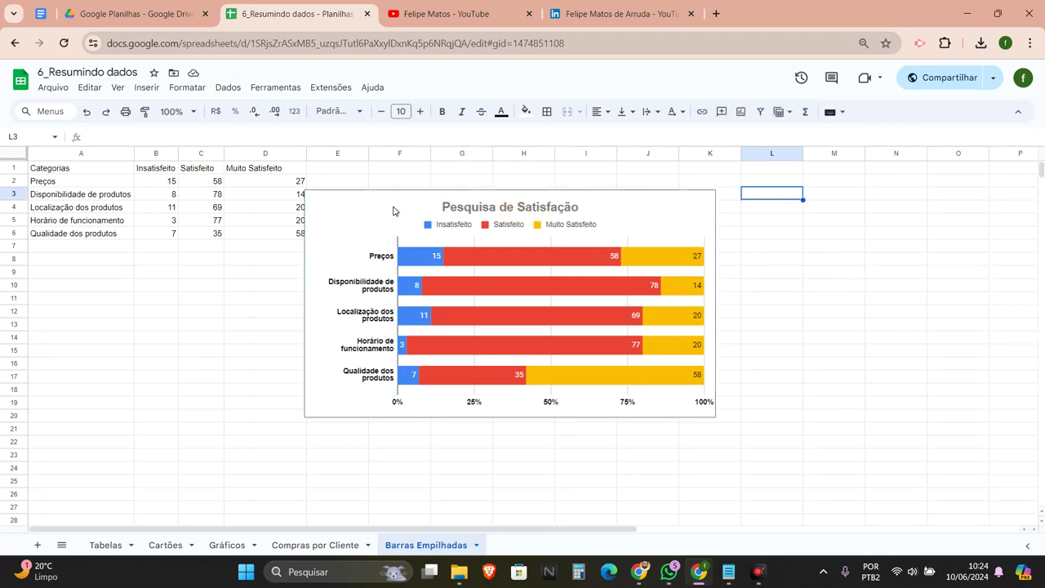
{"action": "mouse_move", "coordinate": [362, 202]}
{"action": "left_mouse_down"}
{"action": "mouse_move", "coordinate": [409, 206]}
{"action": "mouse_move", "coordinate": [375, 181]}
{"action": "left_mouse_up"}
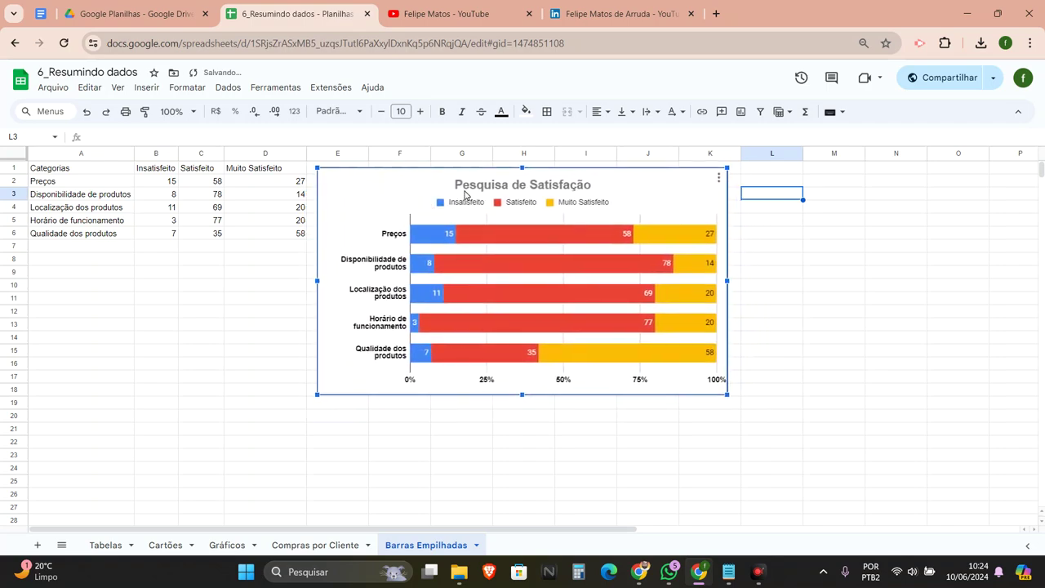